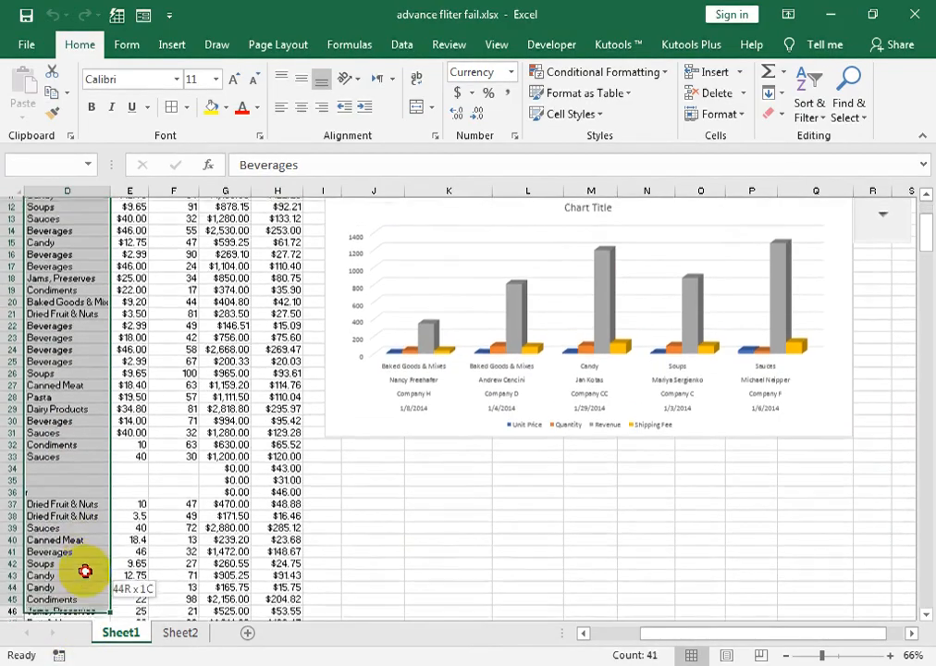
# Look over the Category and Unit Price columns of the source data and the linked table and chart beside them
pyautogui.moveTo(104, 544); pyautogui.dragTo(124, 605)
pyautogui.scroll(10, 203, 508)
pyautogui.scroll(-1, 205, 508)
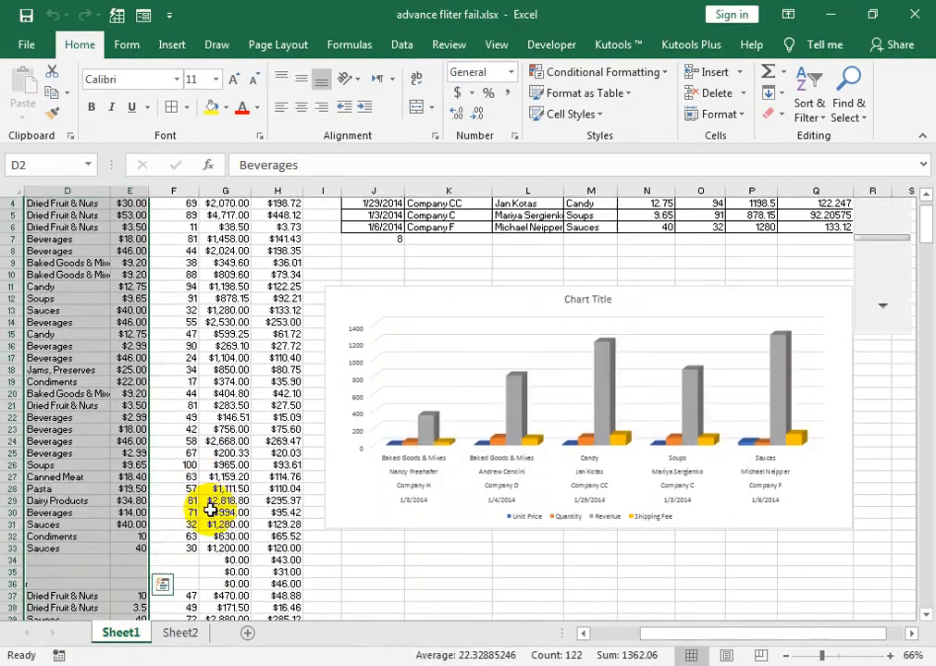
pyautogui.scroll(-1, 137, 310)
pyautogui.scroll(-2, 135, 312)
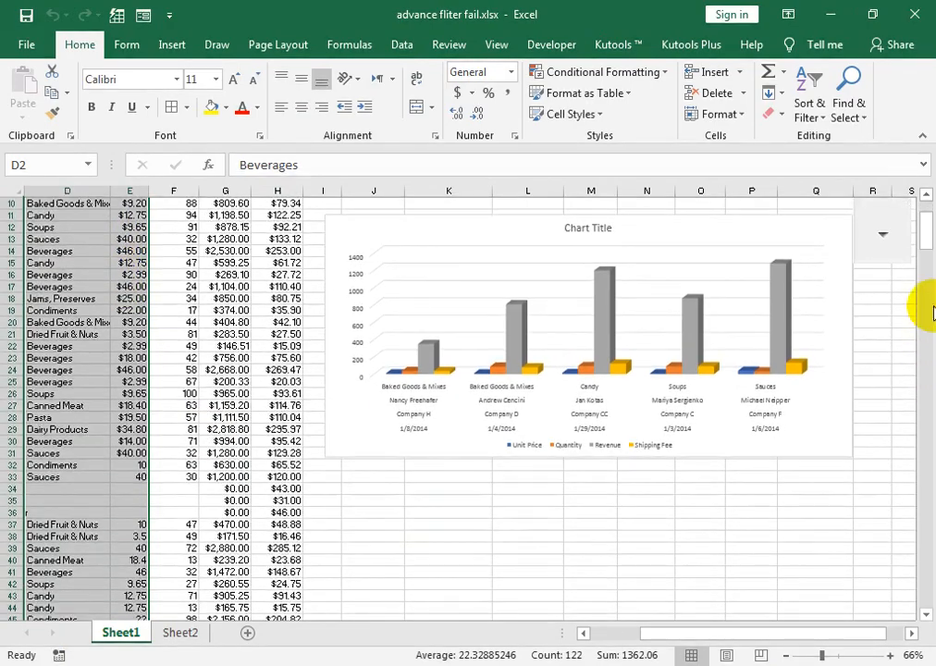
pyautogui.moveTo(924, 235); pyautogui.dragTo(926, 200)
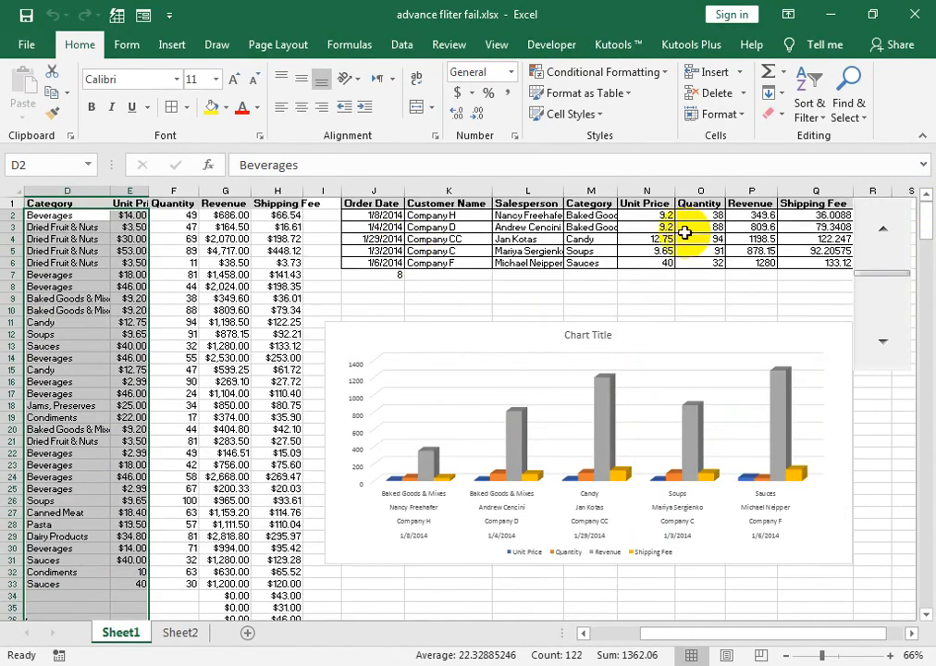
pyautogui.click(238, 286)
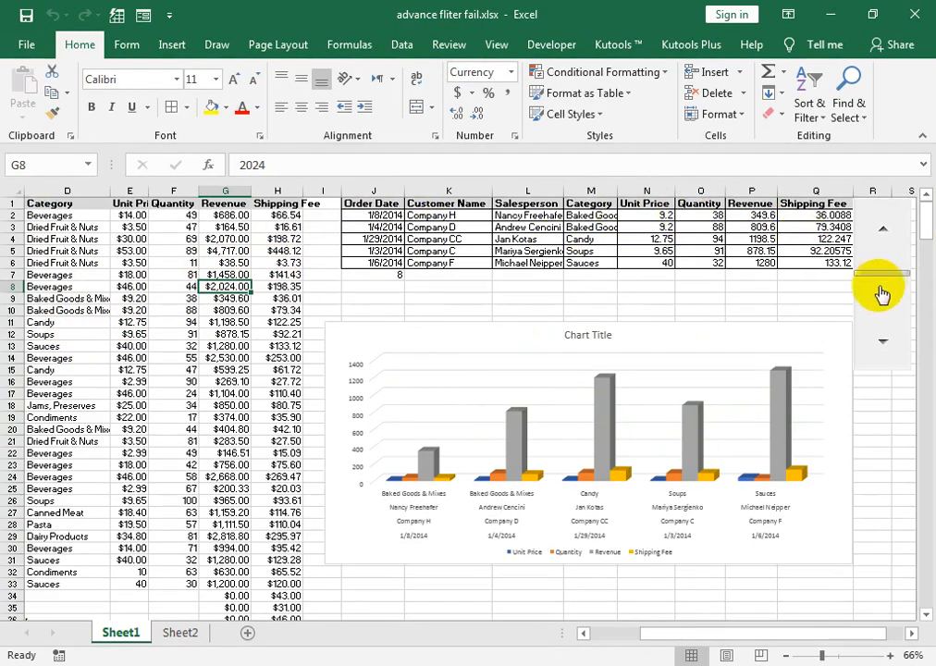
# Test the sheet's scroll bar control by moving the linked table and chart through the records, finishing at record 1
pyautogui.moveTo(884, 272)
pyautogui.mouseDown()
pyautogui.moveTo(880, 245)
pyautogui.moveTo(878, 256)
pyautogui.mouseUp()
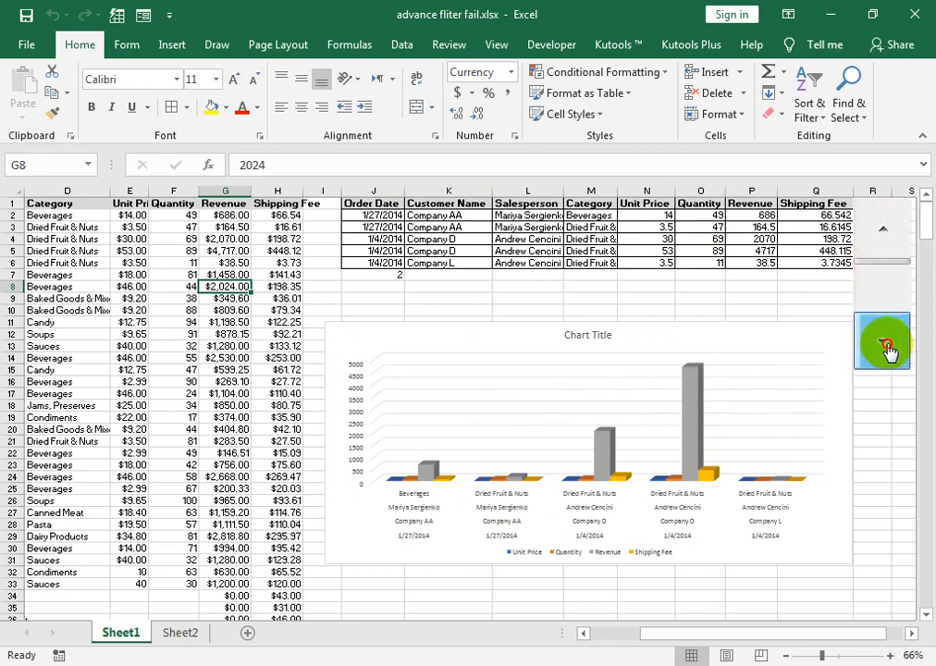
pyautogui.click(884, 342)
pyautogui.click(884, 342)
pyautogui.click(884, 343)
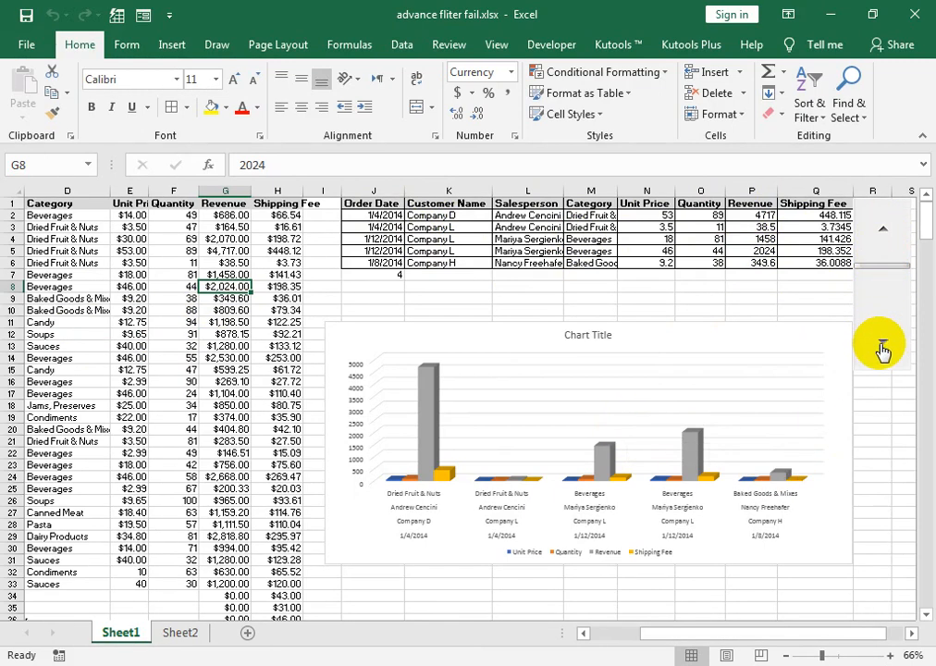
pyautogui.moveTo(893, 276)
pyautogui.mouseDown()
pyautogui.moveTo(894, 290)
pyautogui.moveTo(894, 267)
pyautogui.mouseUp()
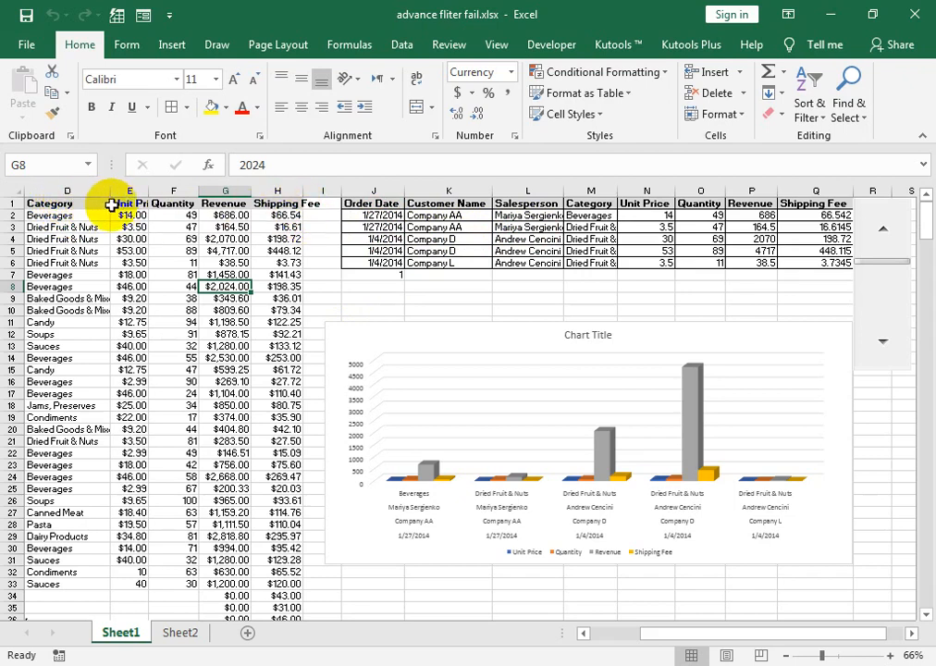
# Clear the formulas from J2:Q6 below the linked table's headers, keeping the borders
pyautogui.click(358, 204)
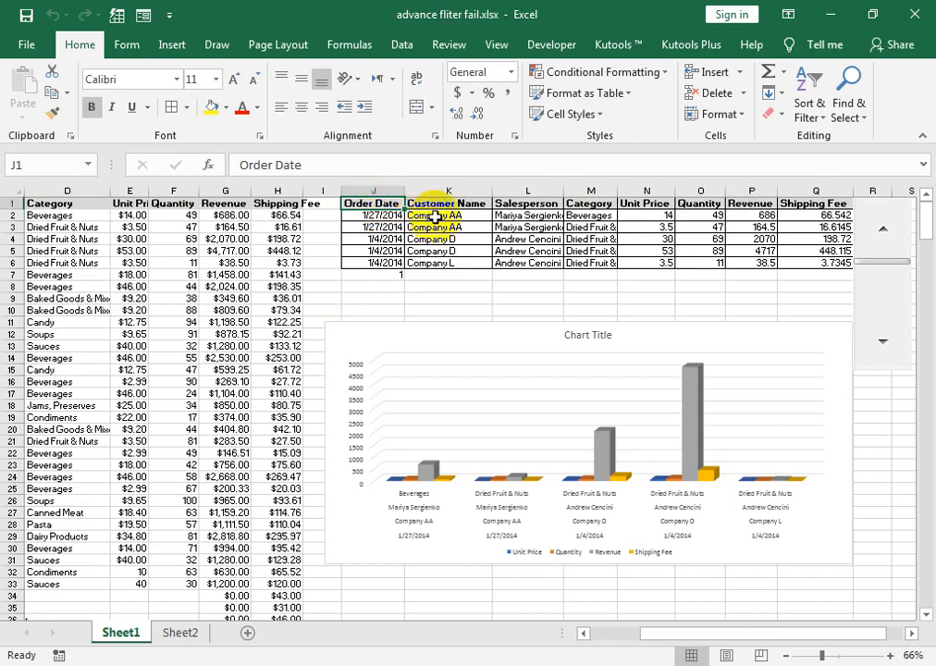
pyautogui.moveTo(401, 215); pyautogui.dragTo(826, 262)
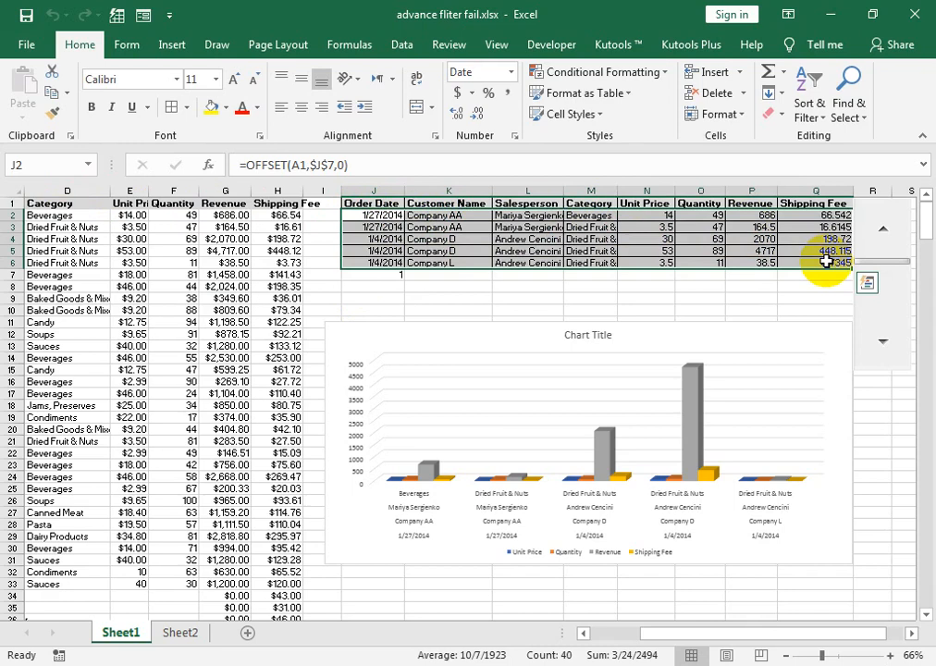
pyautogui.press('Delete')
pyautogui.click(703, 280)
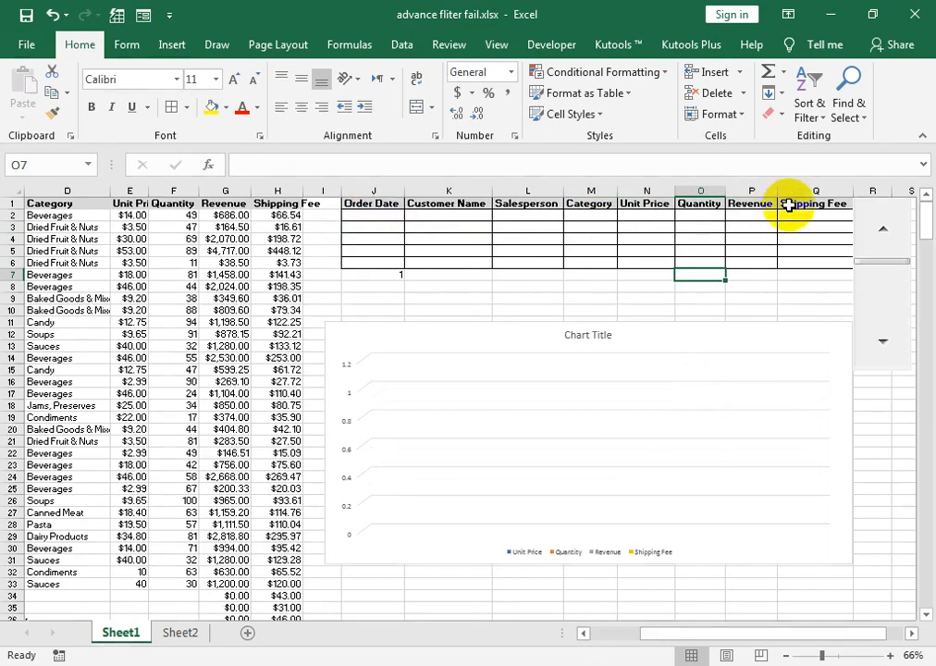
pyautogui.click(185, 107)
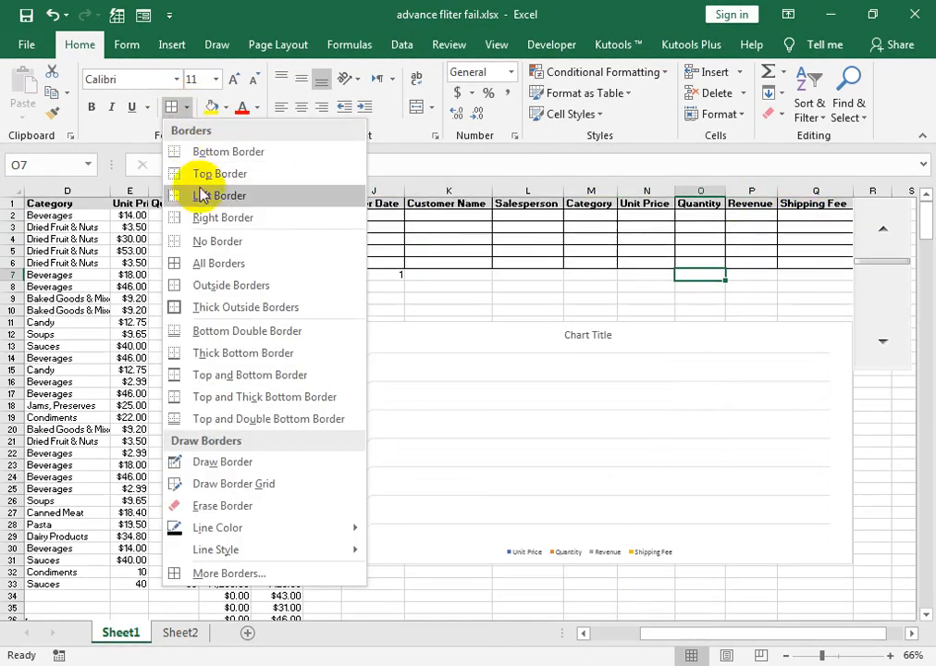
pyautogui.click(483, 252)
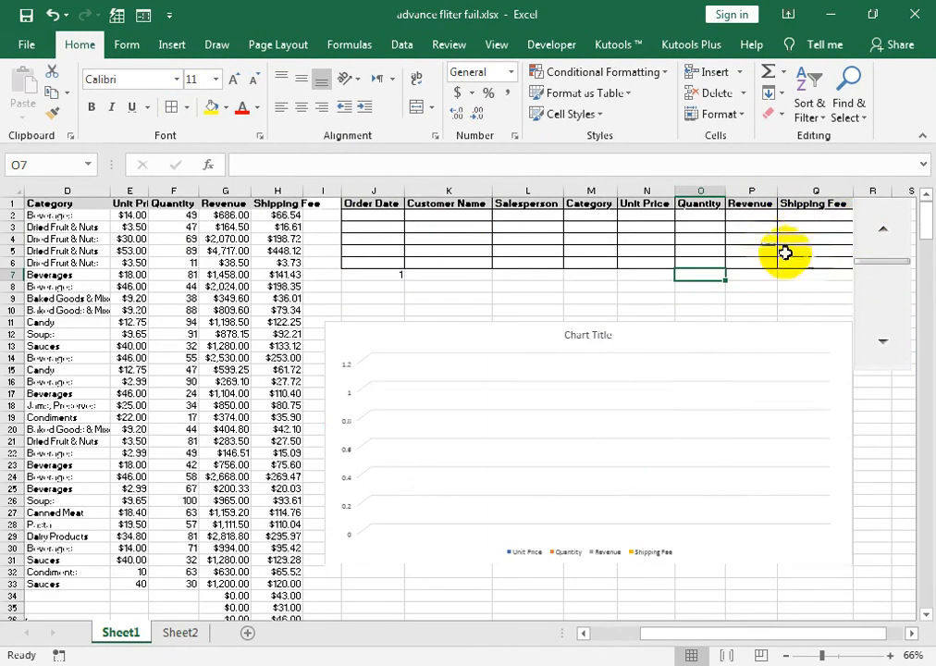
# Begin an OFFSET formula in J2 with the source table's Order Date header cell A1 as its reference
pyautogui.click(386, 215)
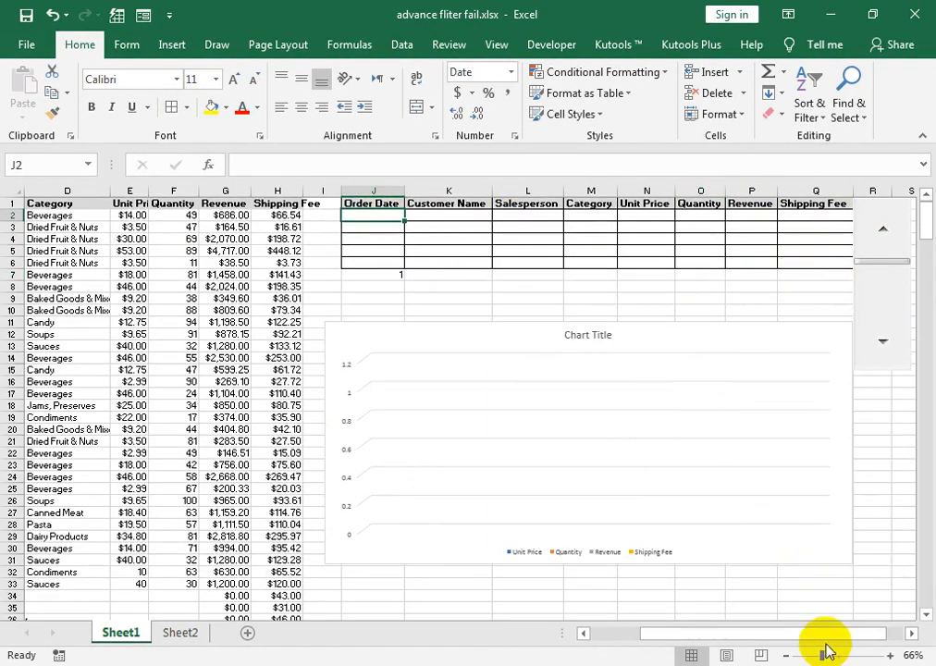
pyautogui.moveTo(823, 657); pyautogui.dragTo(843, 658)
pyautogui.scroll(1, 694, 566)
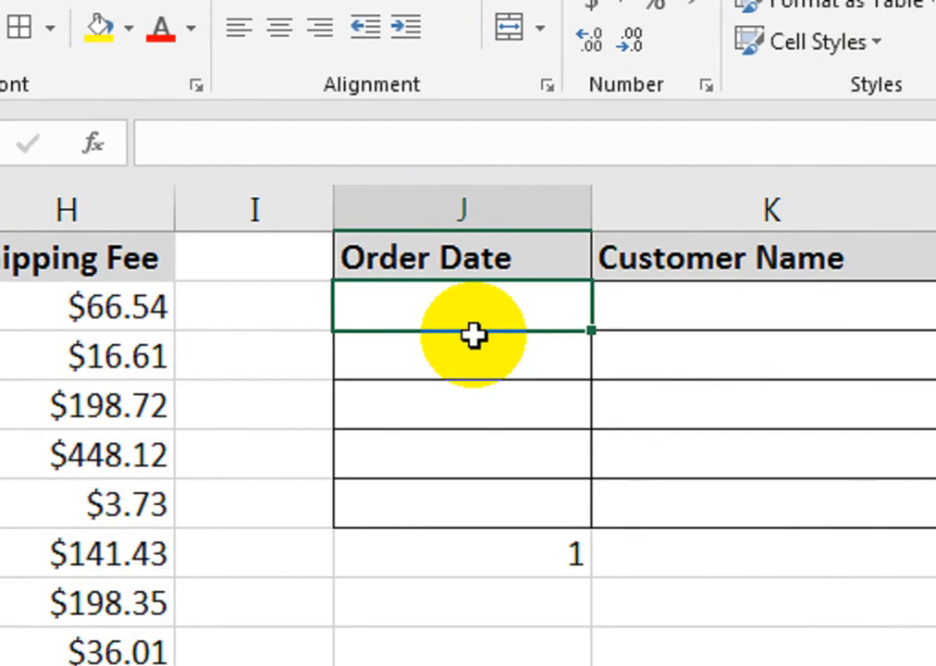
pyautogui.write('=of')
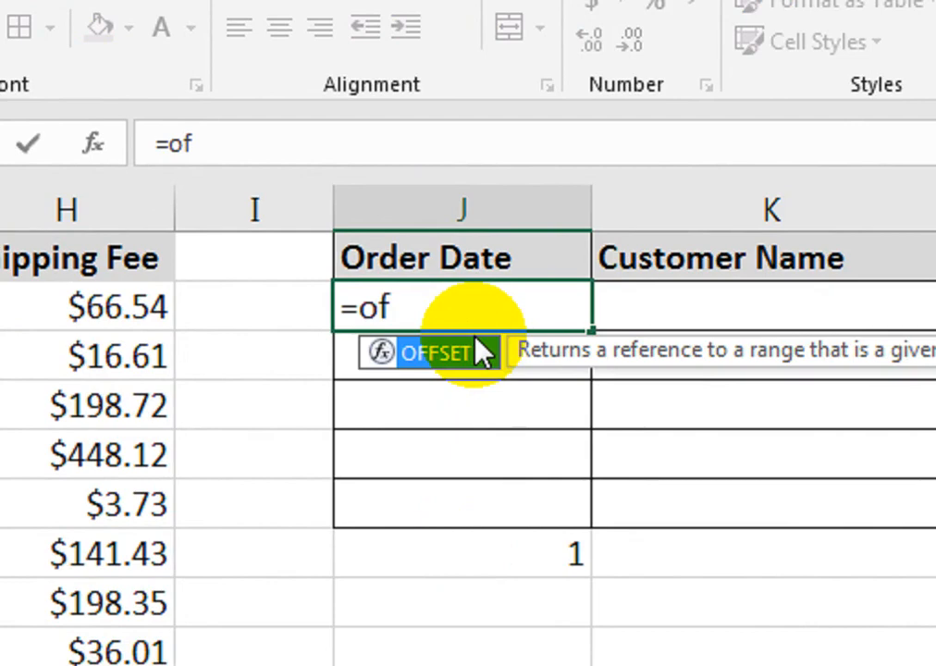
pyautogui.press('Tab')
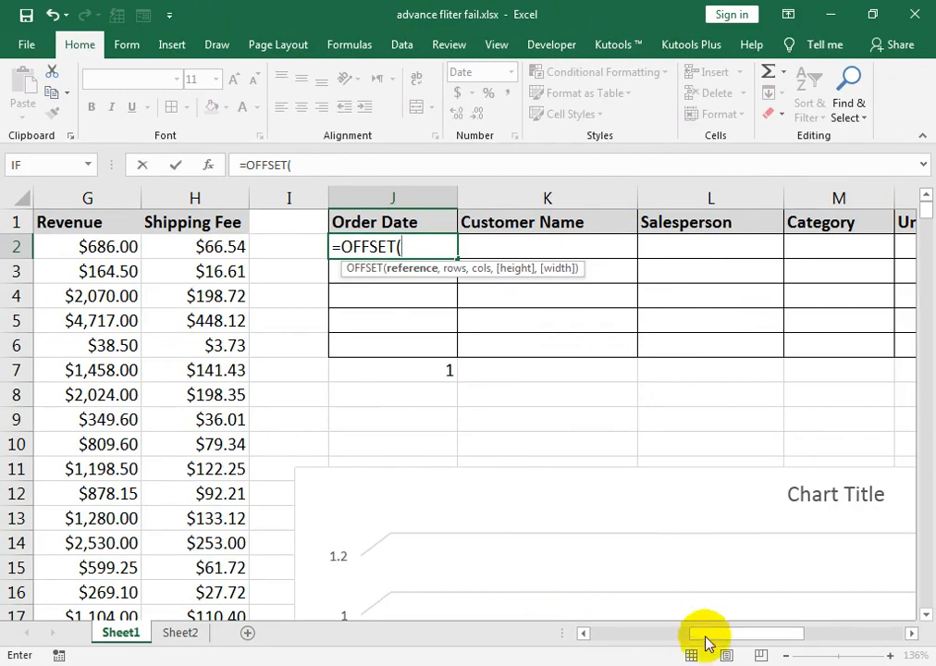
pyautogui.moveTo(708, 635); pyautogui.dragTo(588, 627)
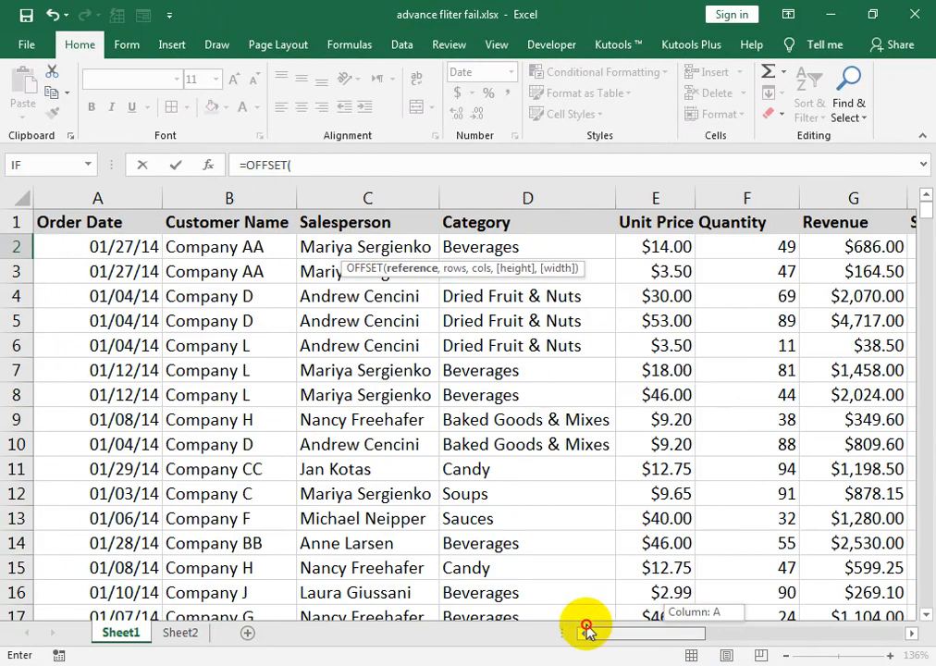
pyautogui.click(96, 222)
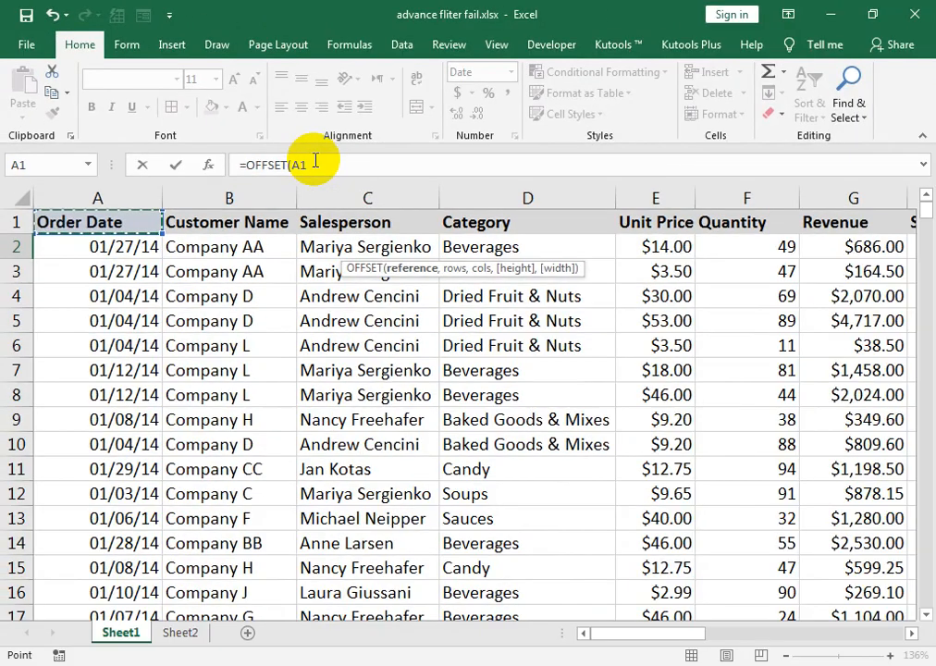
pyautogui.click(314, 161)
pyautogui.write(',')
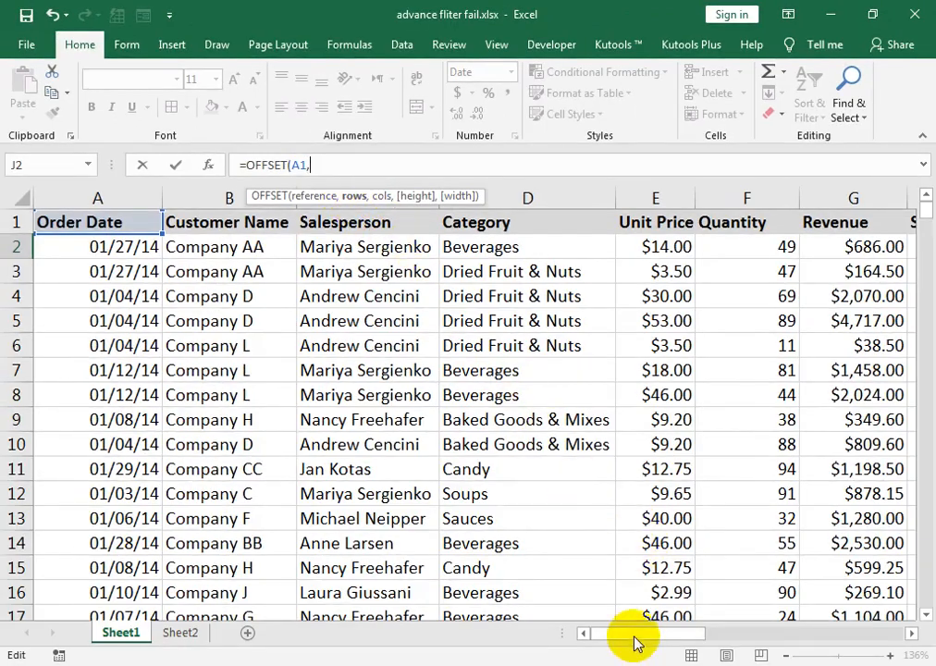
# Complete the J2 formula with the absolute cell $J$7 as rows and 0 as cols, giving =OFFSET(A1,$J$7,0)
pyautogui.moveTo(627, 634); pyautogui.dragTo(763, 632)
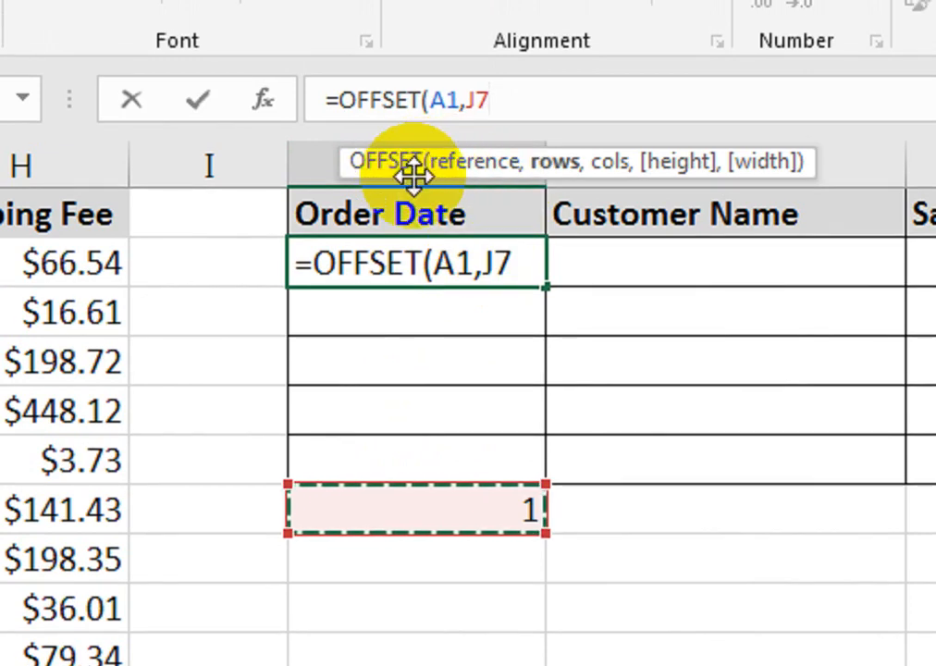
pyautogui.moveTo(412, 174); pyautogui.dragTo(548, 208)
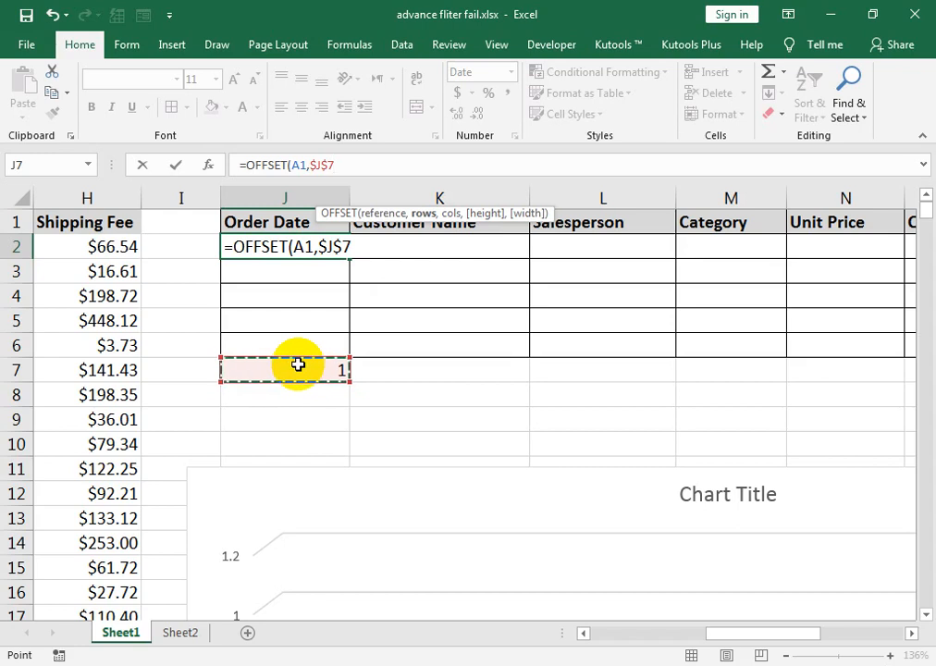
pyautogui.write(',')
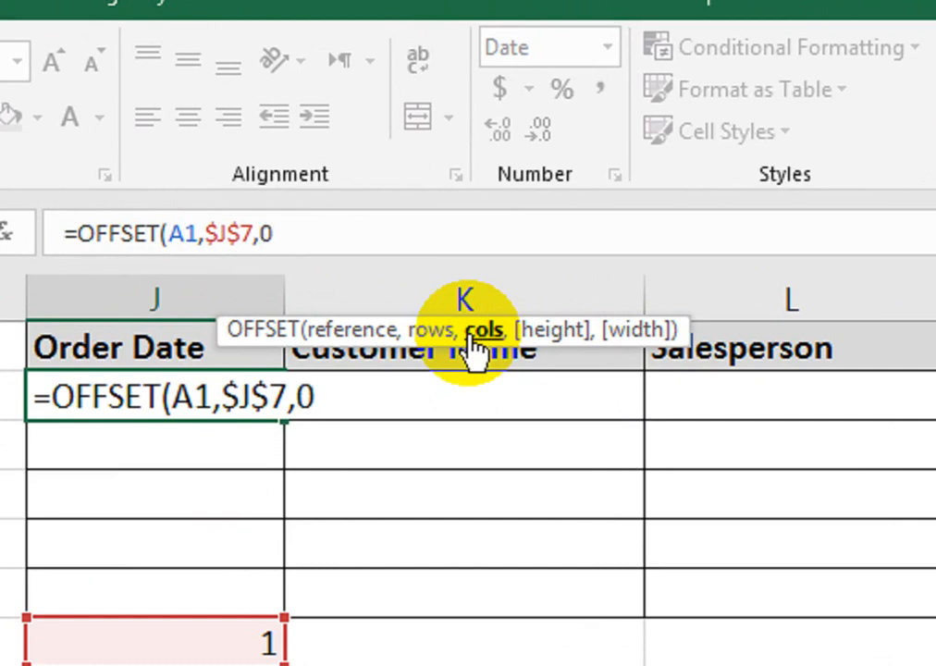
pyautogui.write('0)')
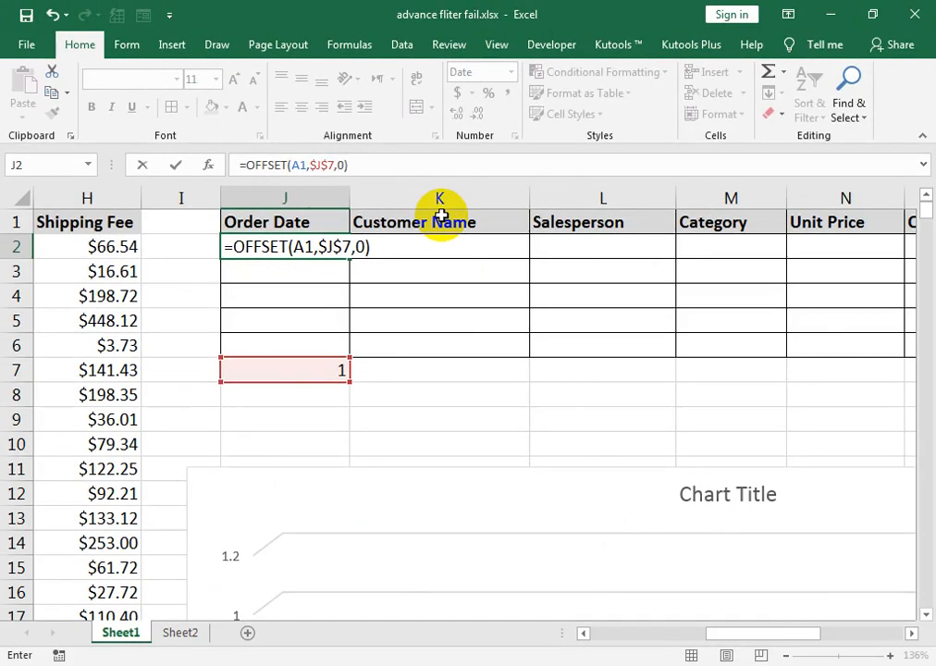
pyautogui.press('Return')
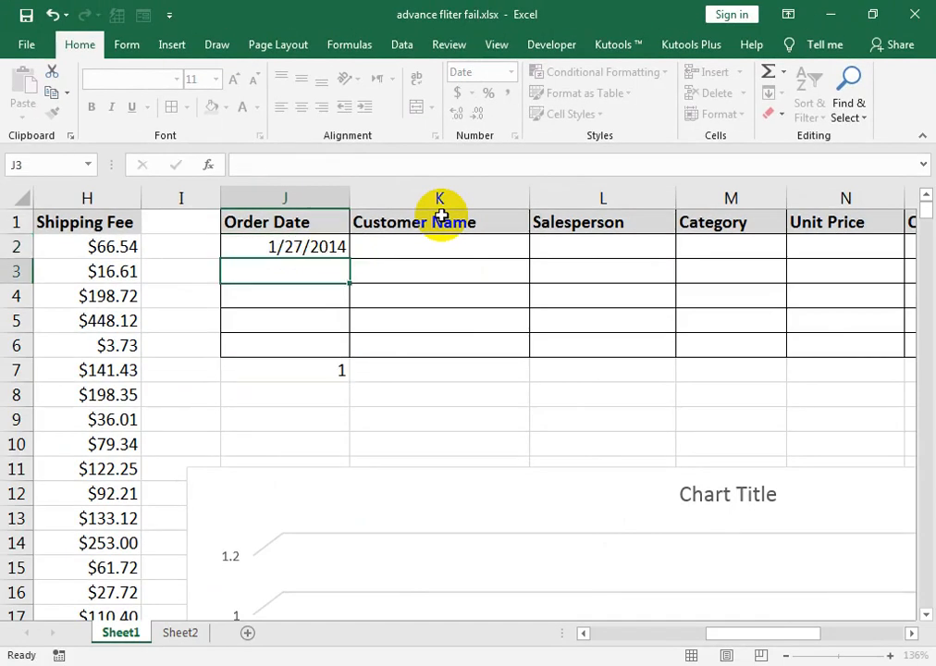
# Compare the Order Date result in J2 with the first record of the source data
pyautogui.click(283, 247)
pyautogui.moveTo(28, 271); pyautogui.dragTo(8, 272)
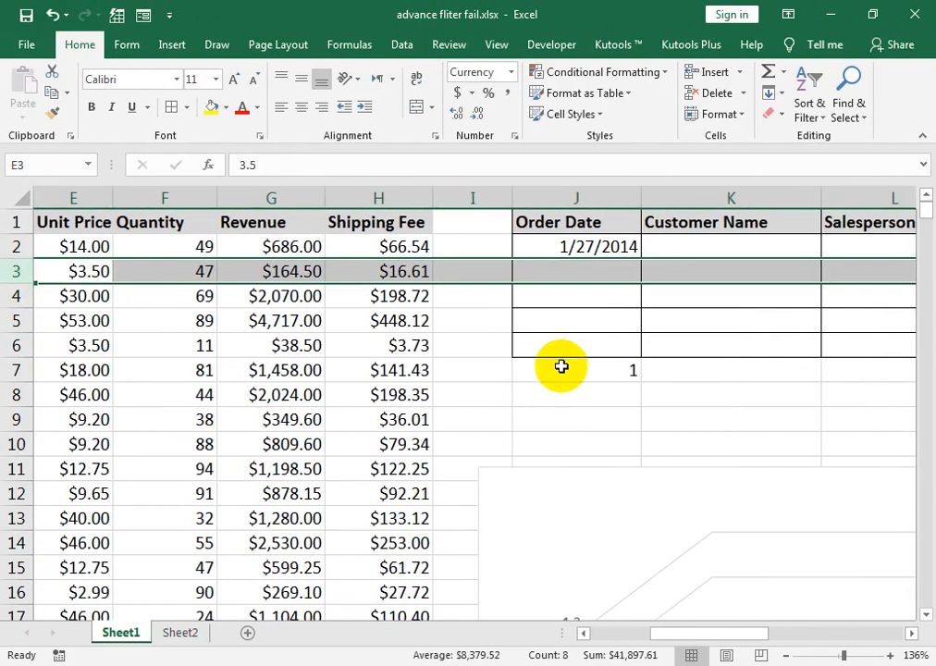
pyautogui.click(561, 367)
pyautogui.moveTo(185, 320); pyautogui.dragTo(9, 320)
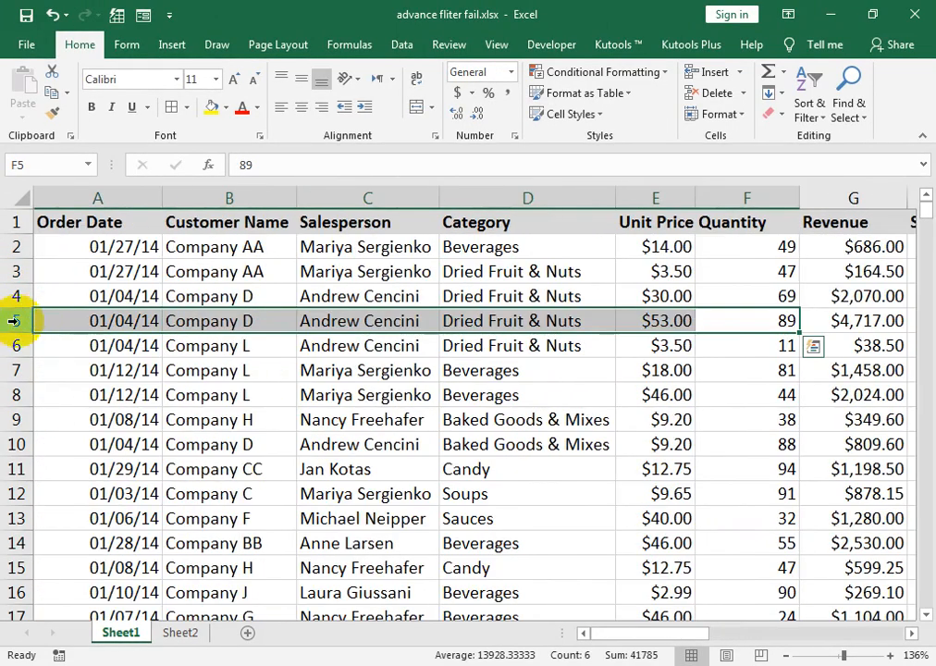
pyautogui.click(118, 246)
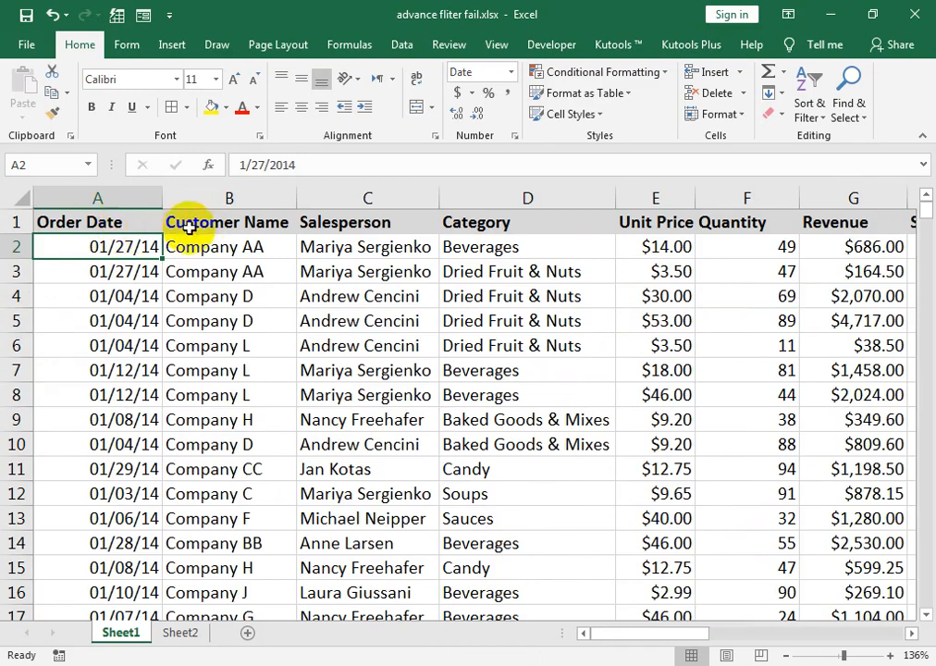
pyautogui.click(870, 246)
pyautogui.moveTo(903, 335); pyautogui.dragTo(909, 324)
pyautogui.click(893, 253)
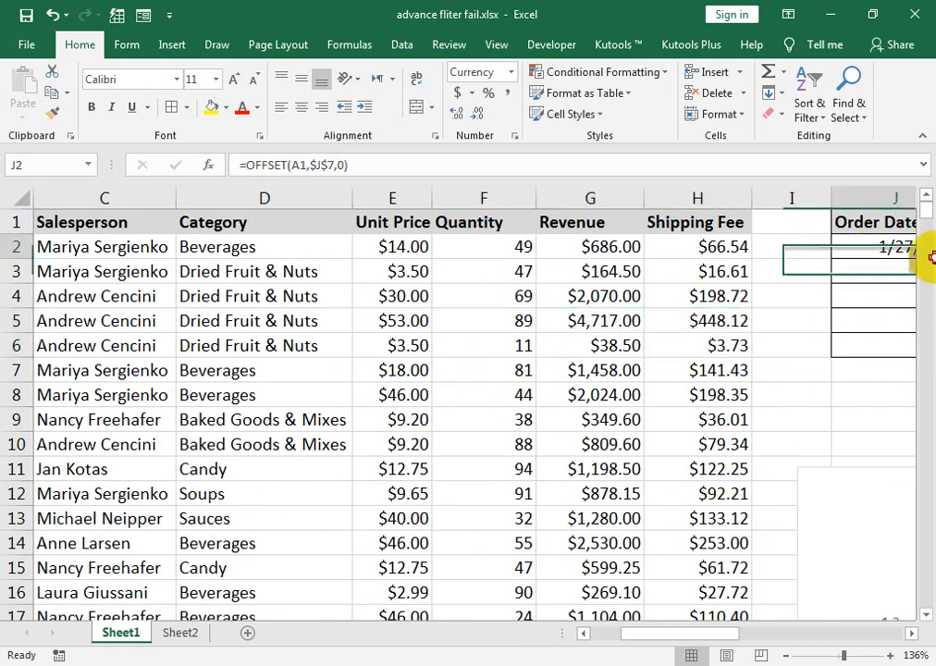
pyautogui.moveTo(731, 320); pyautogui.dragTo(926, 324)
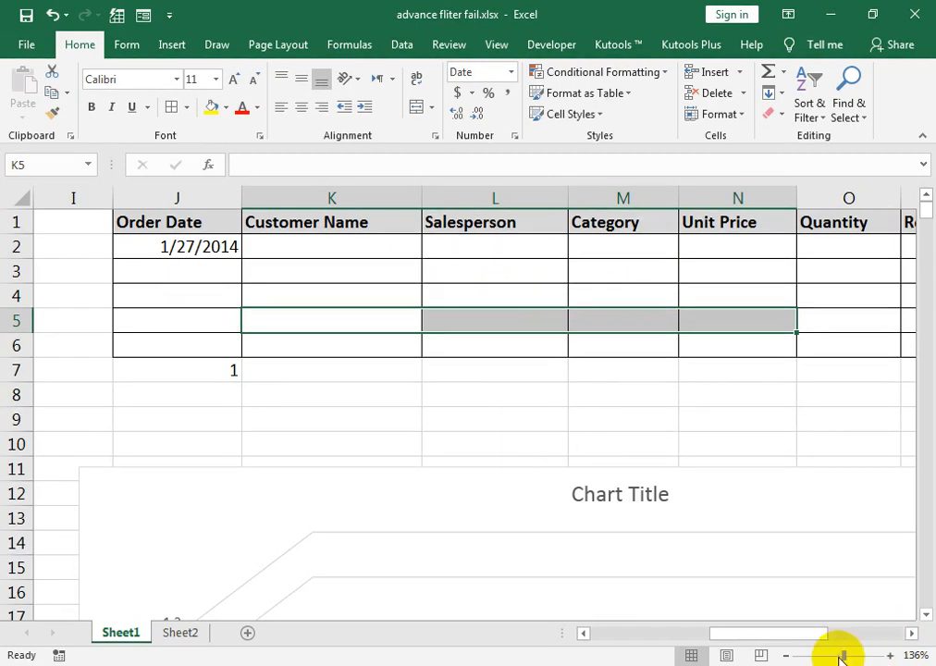
# Test the OFFSET formula by entering 1 and finally 3 as the row offset in J7
pyautogui.moveTo(842, 655); pyautogui.dragTo(838, 655)
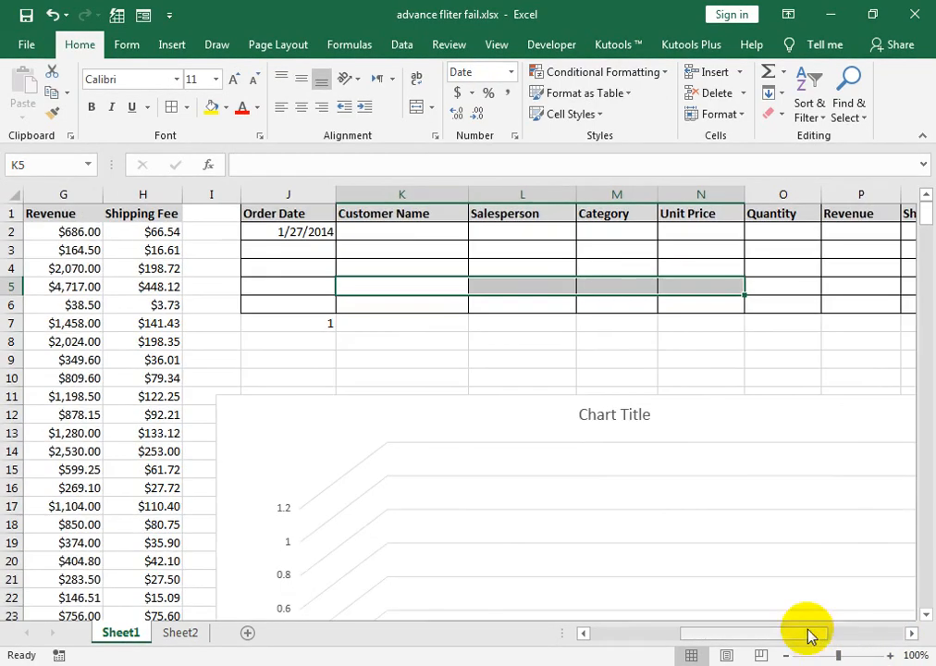
pyautogui.click(324, 321)
pyautogui.write('1')
pyautogui.hotkey('ctrl', 'Return')
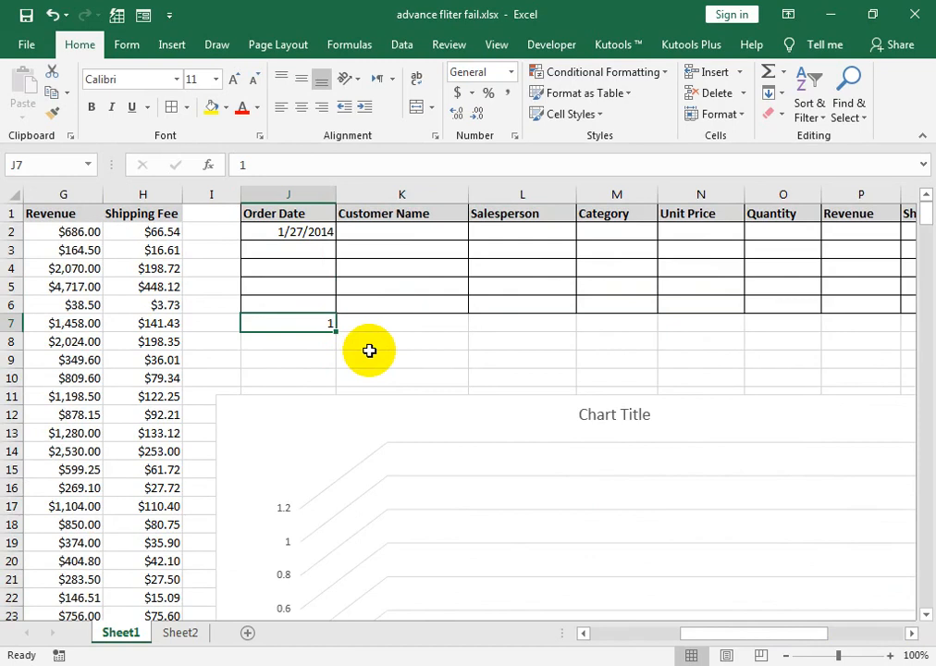
pyautogui.write('3')
pyautogui.press('Return')
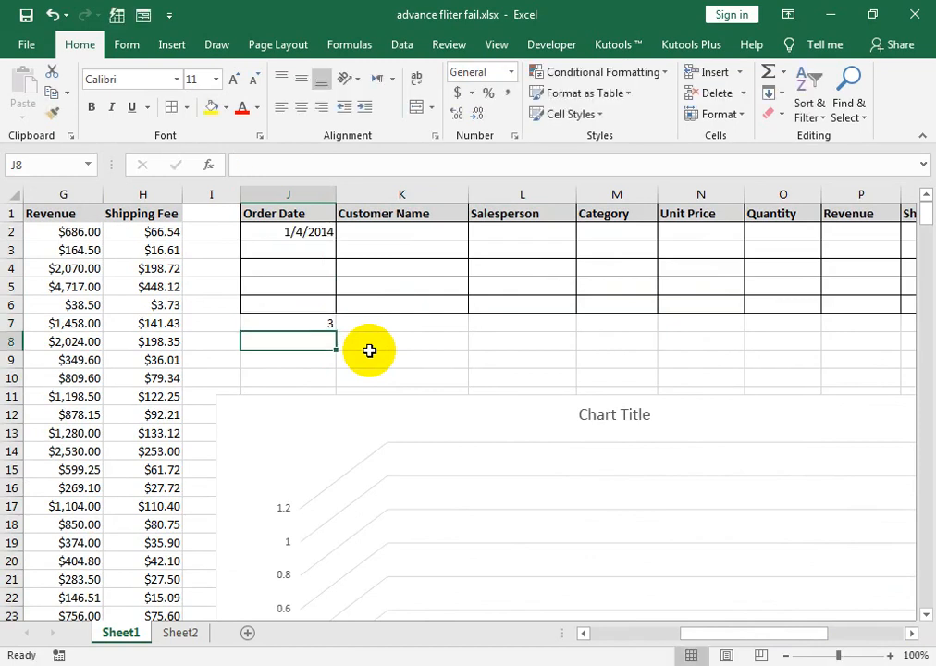
# Check the third source record's order date in A4 against the formula result in J2
pyautogui.press('Up')
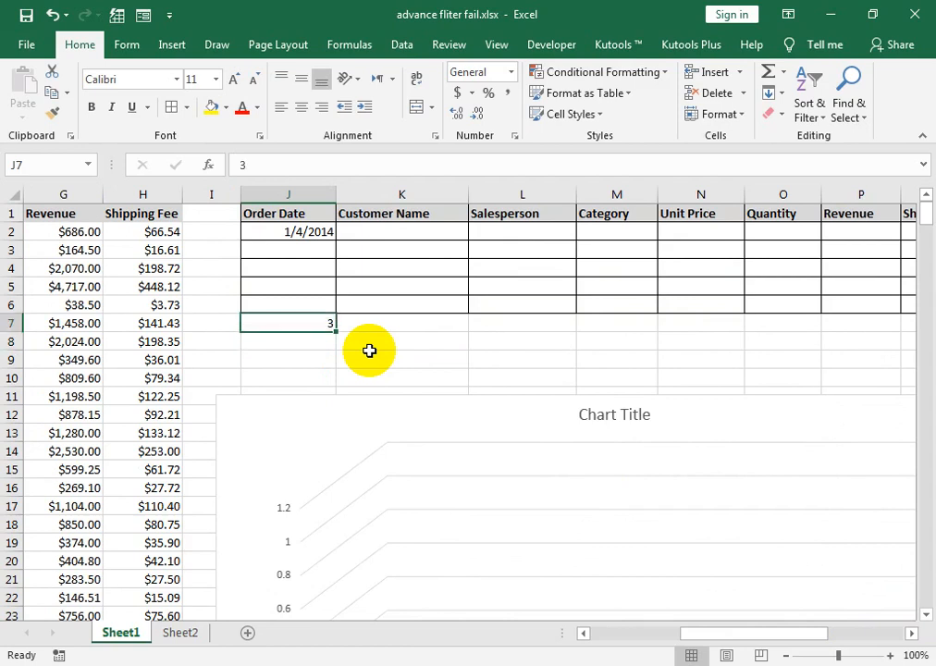
pyautogui.press('Left')
pyautogui.press('Left')
pyautogui.press('Left')
pyautogui.press('Left')
pyautogui.press('Left')
pyautogui.press('Left')
pyautogui.press('Left')
pyautogui.press('Left')
pyautogui.press('Left')
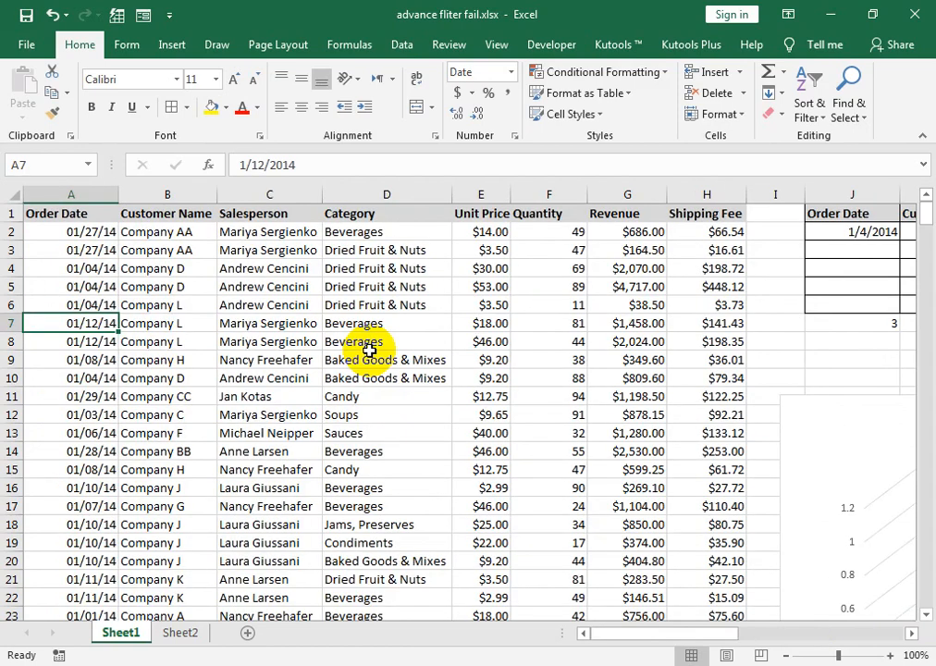
pyautogui.press('Up')
pyautogui.press('Up')
pyautogui.press('Up')
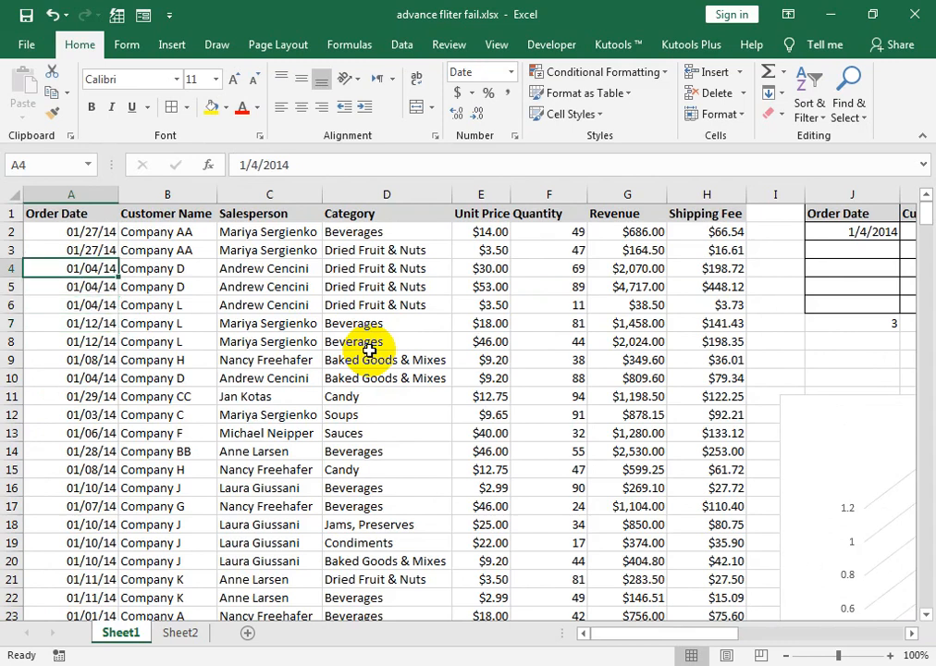
# Return from the source data to the Order Date table and check the row offset in J7
pyautogui.press('Down')
pyautogui.press('Right')
pyautogui.press('Right')
pyautogui.press('Right')
pyautogui.press('Right')
pyautogui.press('Right')
pyautogui.press('Right')
pyautogui.press('Right')
pyautogui.press('Right')
pyautogui.press('Right')
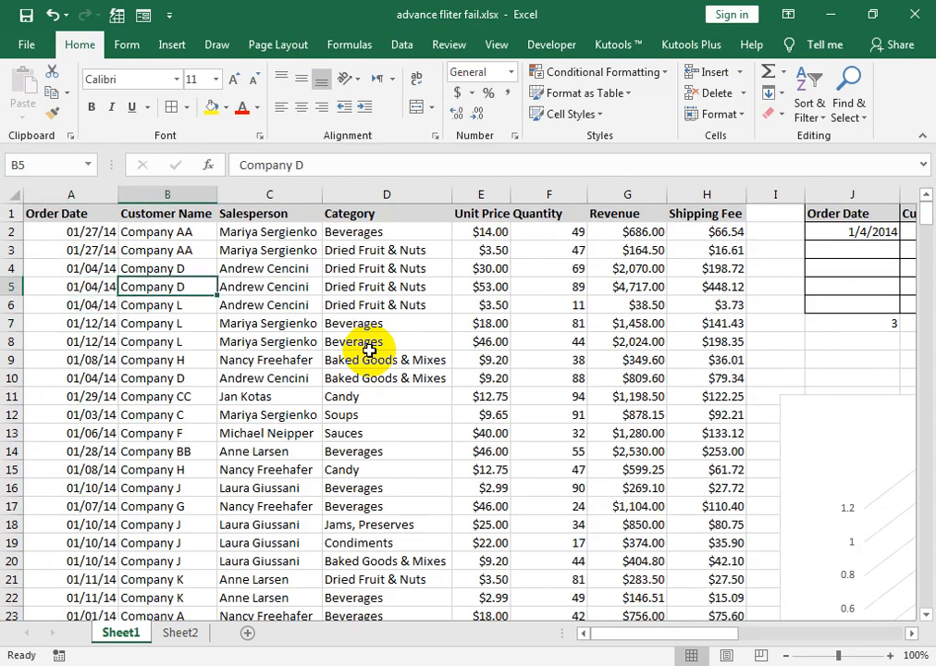
pyautogui.press('Right')
pyautogui.press('Up')
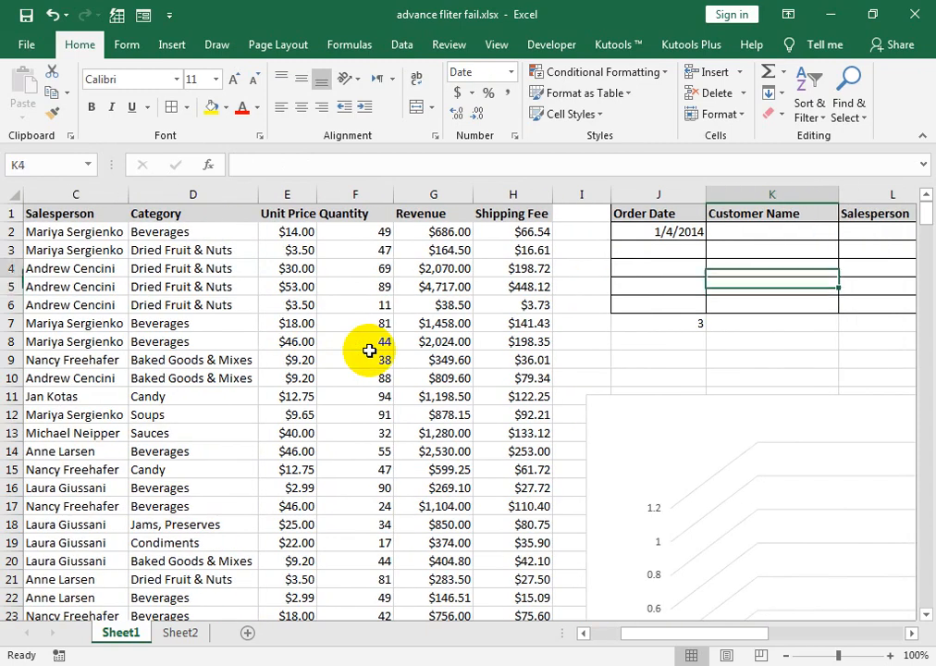
pyautogui.press('Up')
pyautogui.press('Down')
pyautogui.press('Down')
pyautogui.press('Down')
pyautogui.press('Down')
pyautogui.press('Left')
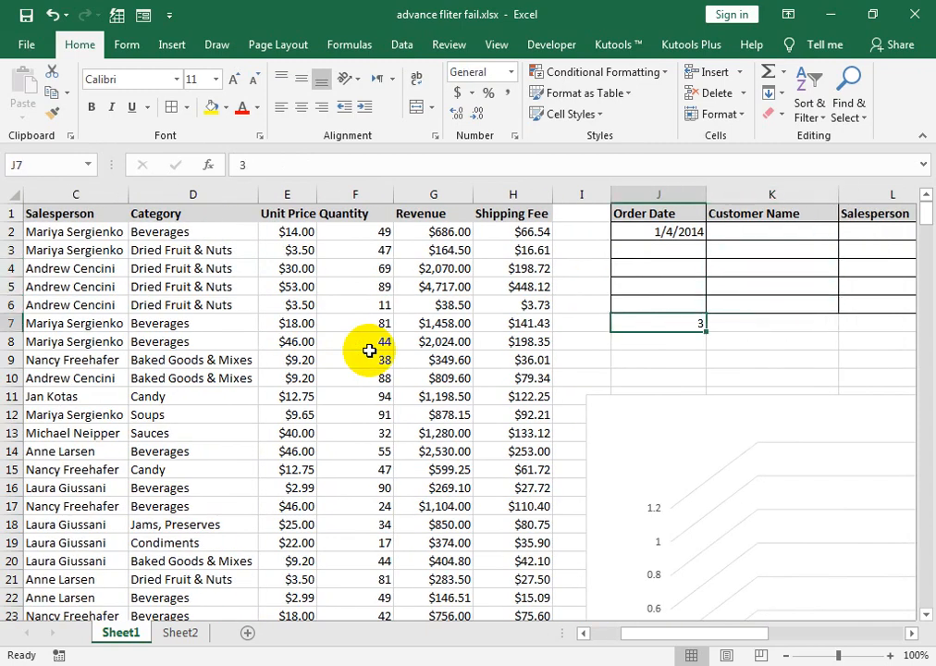
# Fill the OFFSET formula from J2 down to row 6 and across to the Shipping Fee column, covering J2:Q6
pyautogui.press('Up')
pyautogui.press('Up')
pyautogui.press('Up')
pyautogui.press('Up')
pyautogui.press('Up')
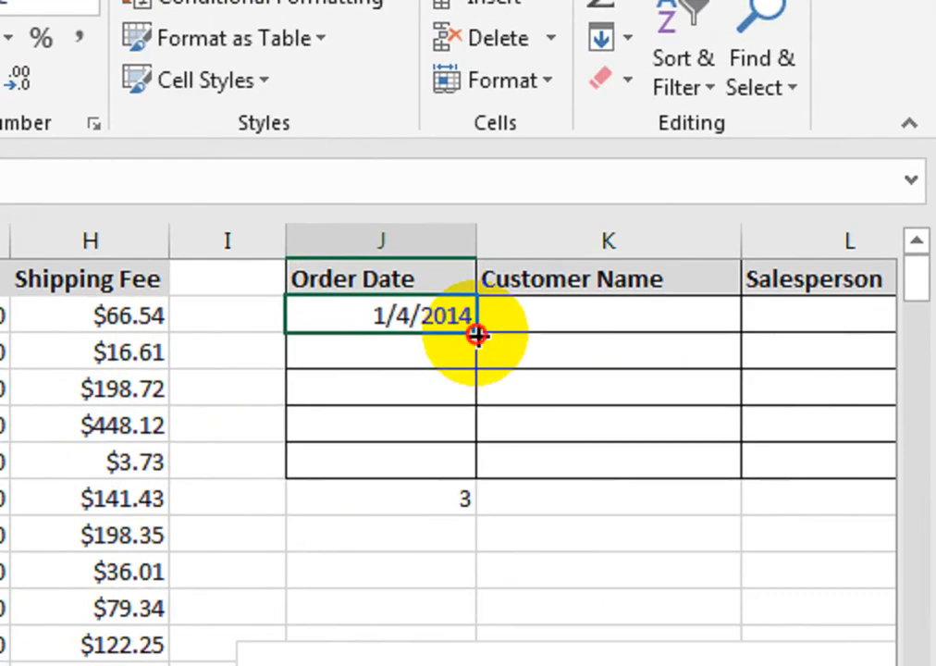
pyautogui.moveTo(476, 335); pyautogui.dragTo(476, 462)
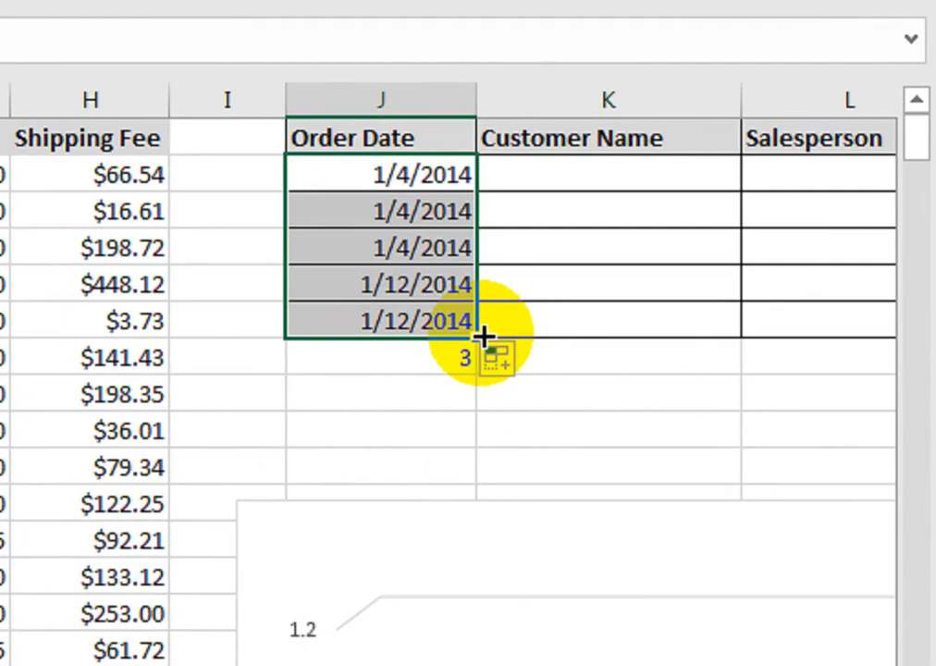
pyautogui.moveTo(484, 338); pyautogui.dragTo(838, 340)
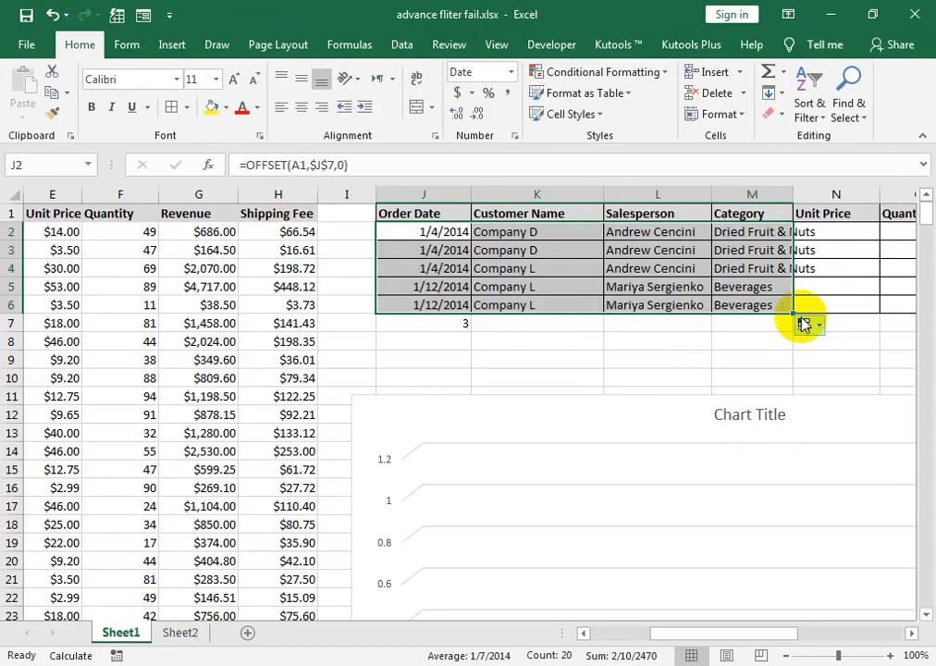
pyautogui.moveTo(797, 315); pyautogui.dragTo(826, 306)
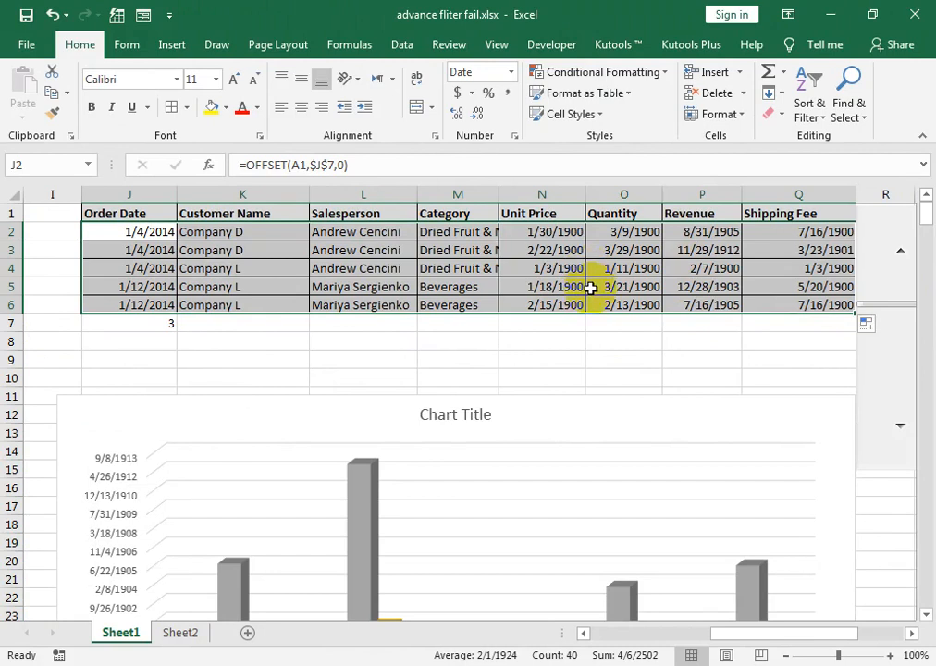
# Review the old scroll bar's control settings without changing them, and delete that scroll bar
pyautogui.click(153, 326)
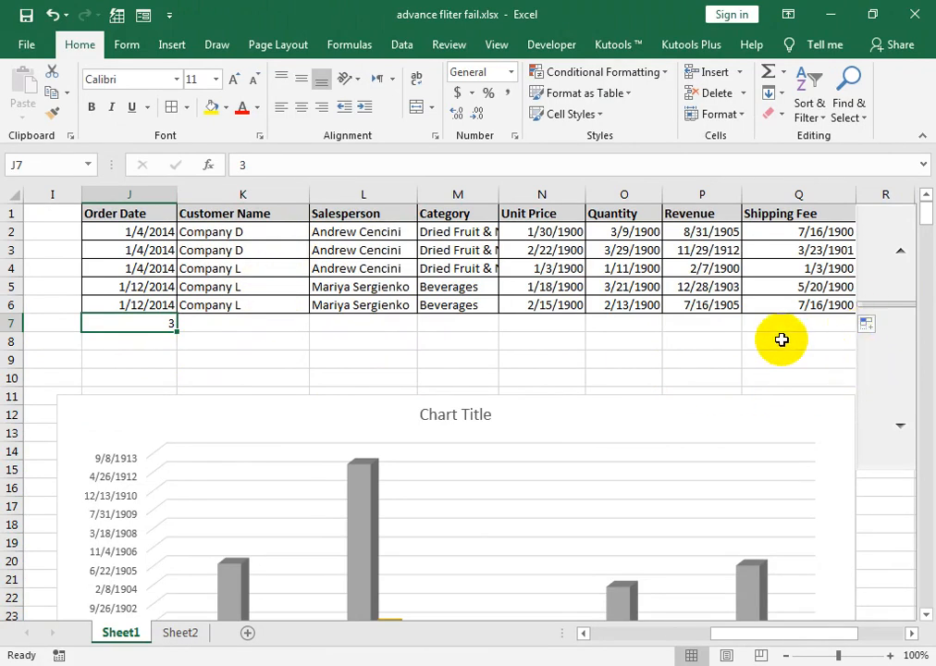
pyautogui.rightClick(871, 268)
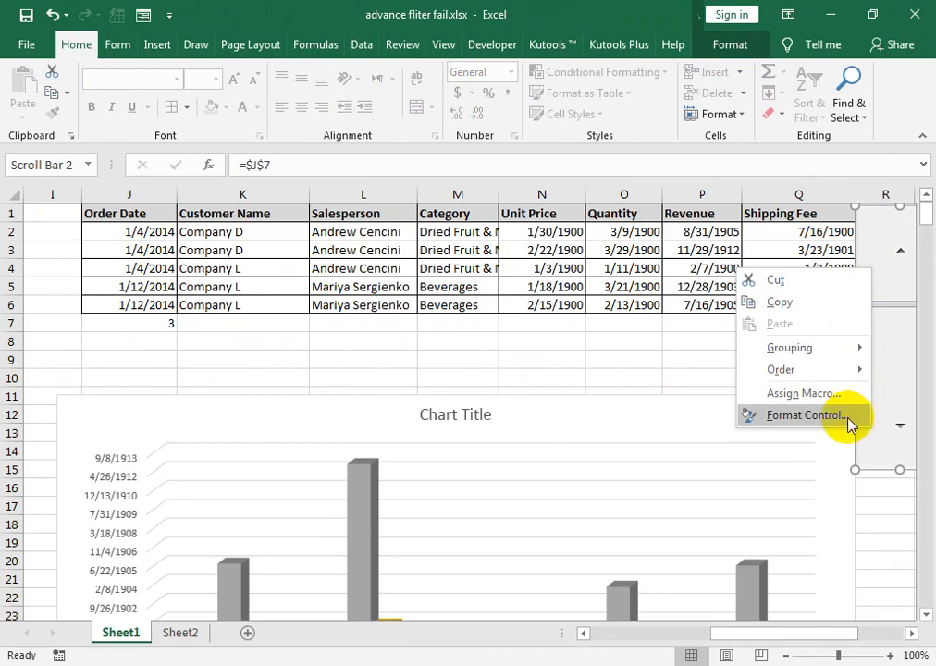
pyautogui.click(804, 415)
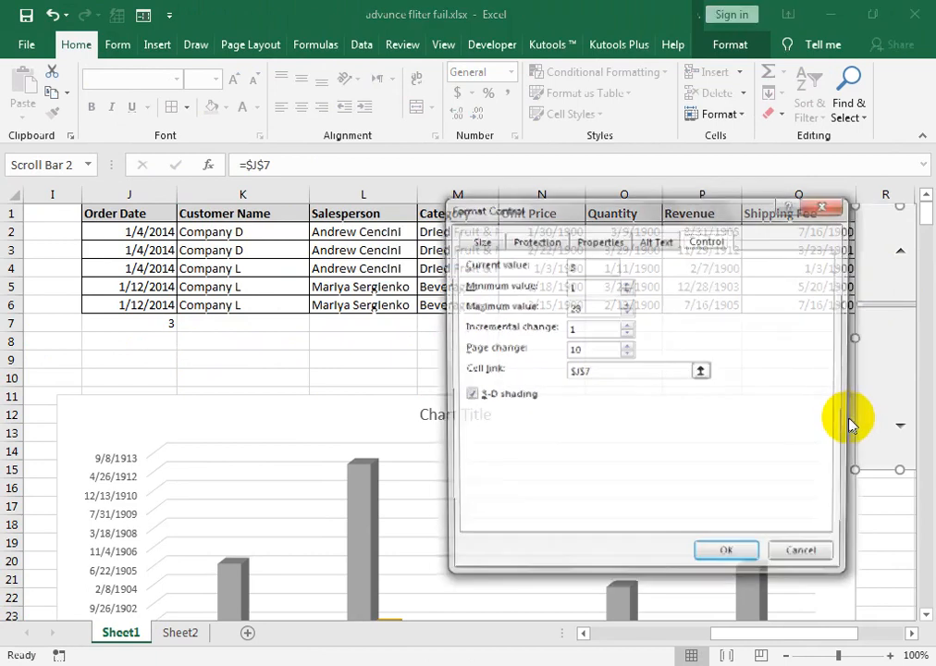
pyautogui.click(798, 556)
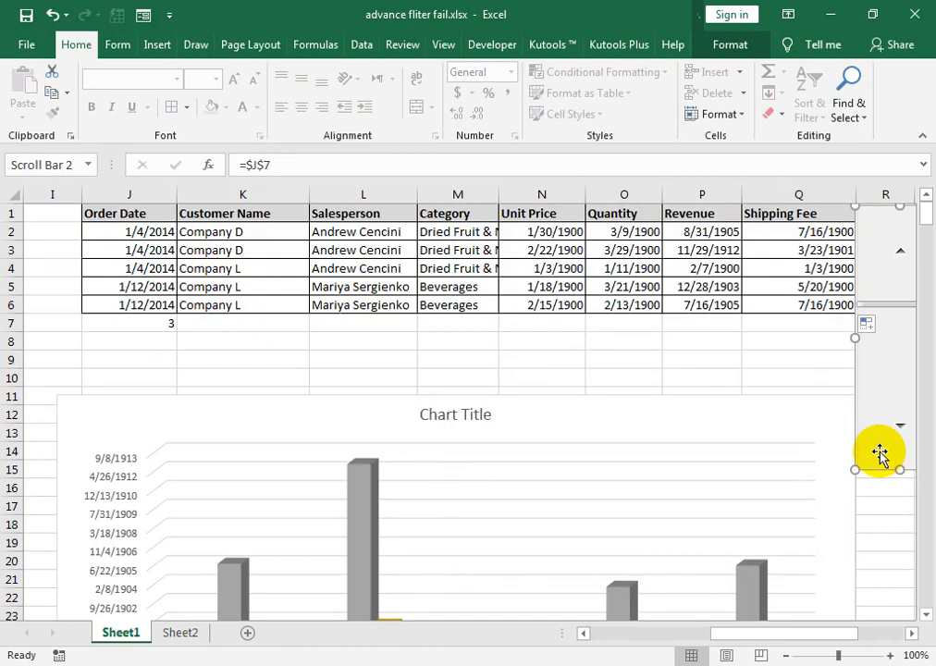
pyautogui.press('Delete')
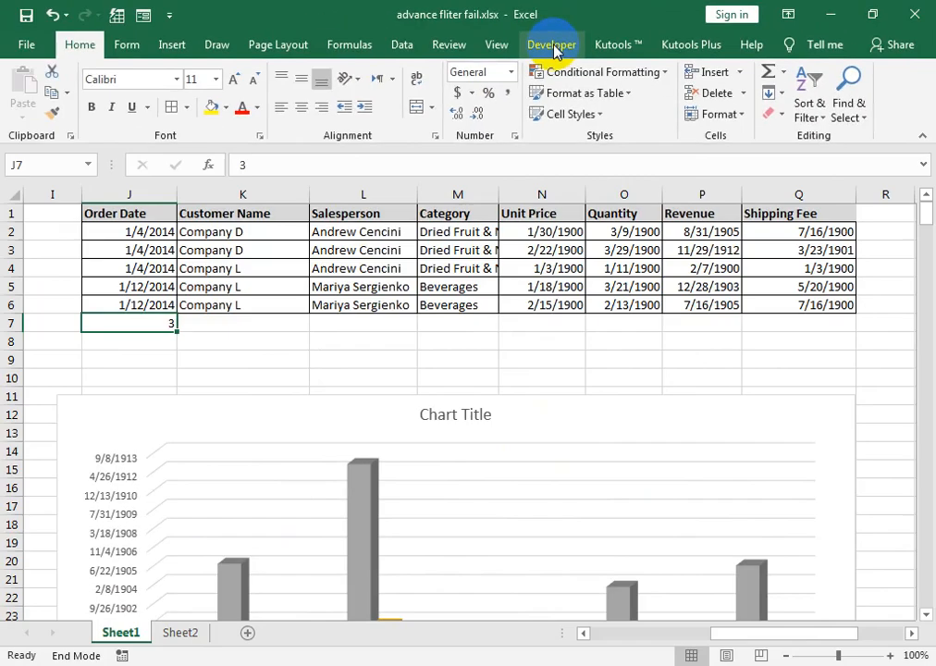
# Draw a vertical form-control scroll bar in column R beside the table, spanning about rows 1 to 16
pyautogui.click(552, 46)
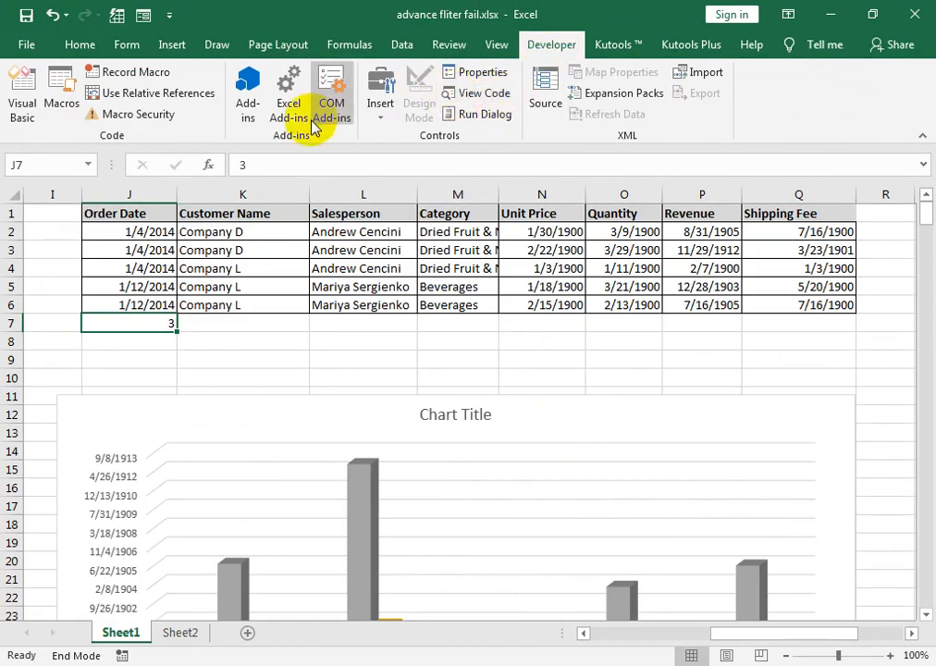
pyautogui.click(378, 107)
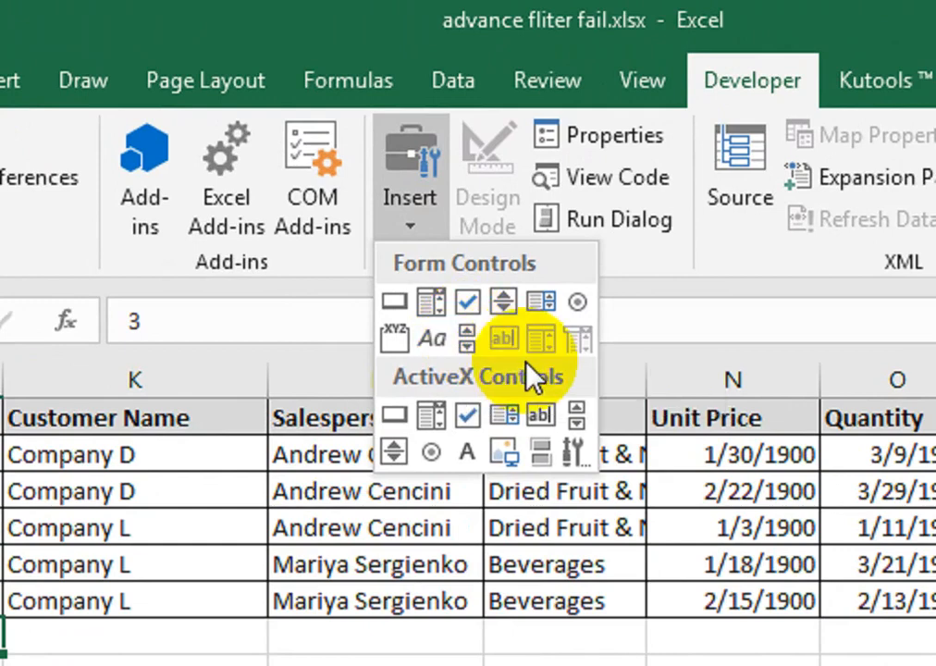
pyautogui.click(477, 339)
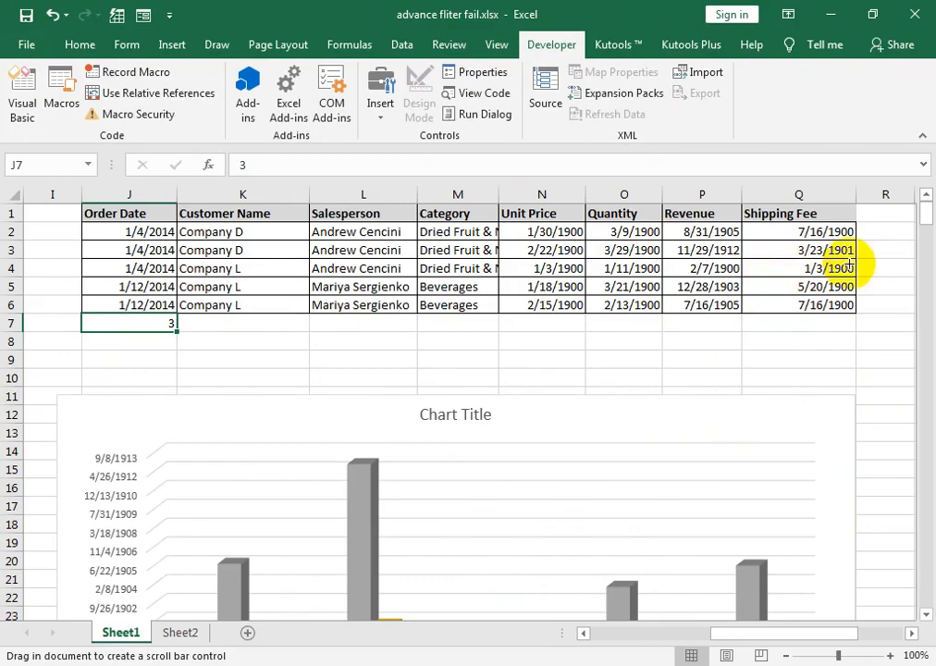
pyautogui.moveTo(860, 214); pyautogui.dragTo(888, 480)
pyautogui.click(890, 493)
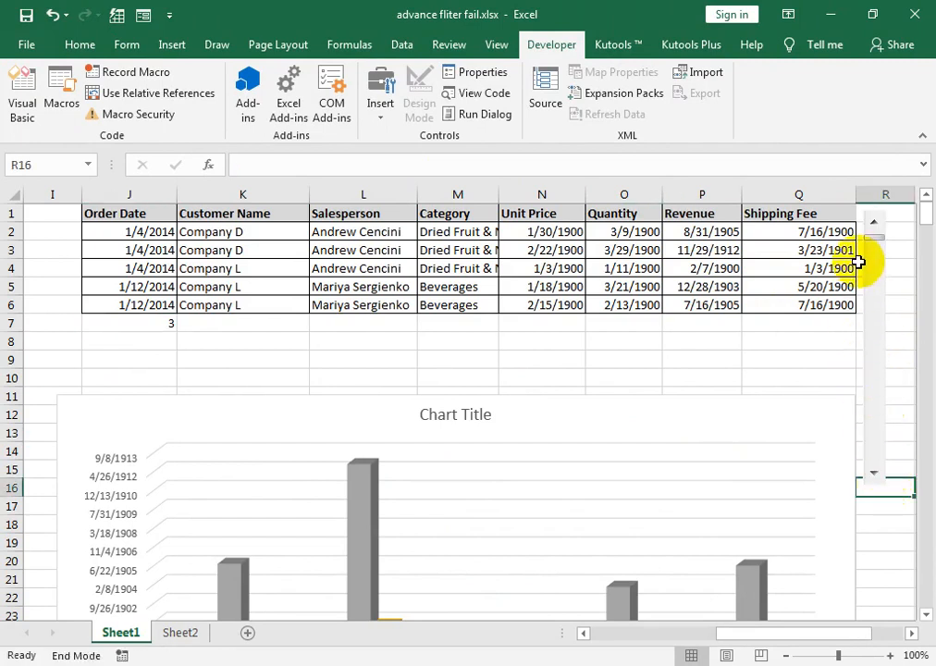
# Widen the new scroll bar slightly, shorten it to end near row 10, and align it with the table's Shipping Fee edge
pyautogui.rightClick(878, 297)
pyautogui.press('Escape')
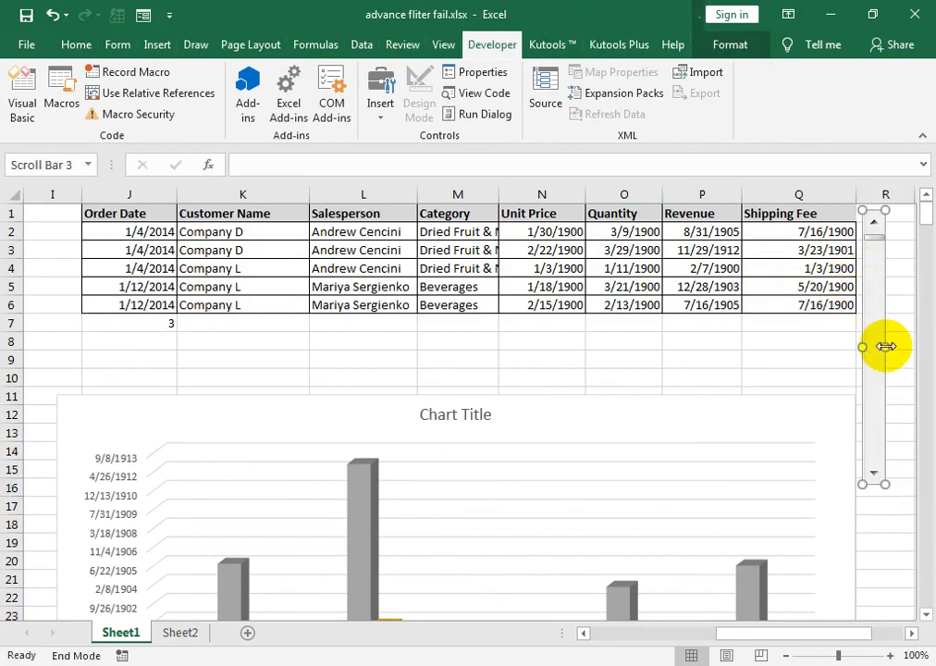
pyautogui.moveTo(891, 346); pyautogui.dragTo(893, 347)
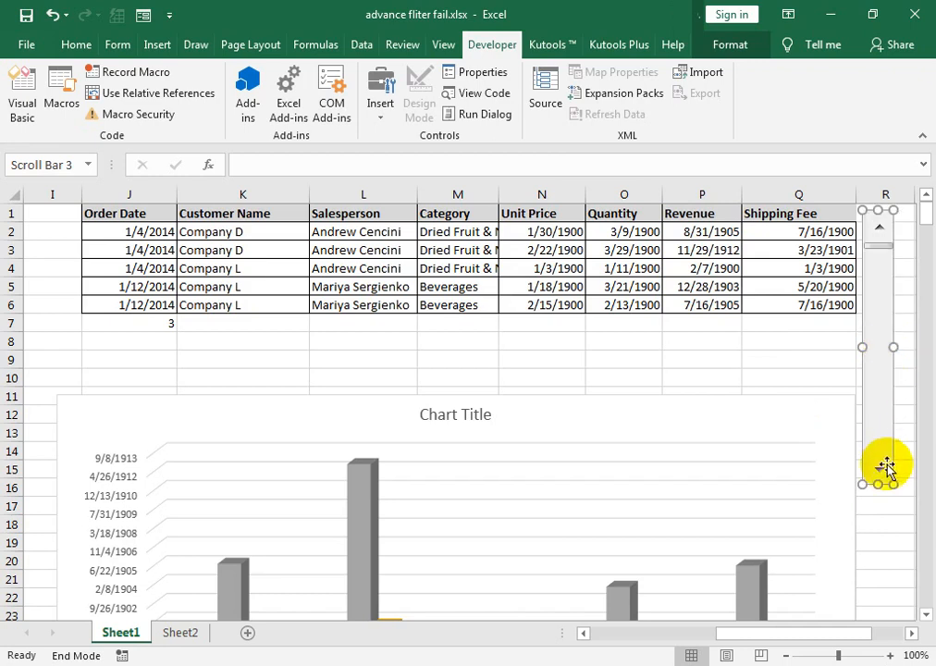
pyautogui.moveTo(879, 482); pyautogui.dragTo(874, 385)
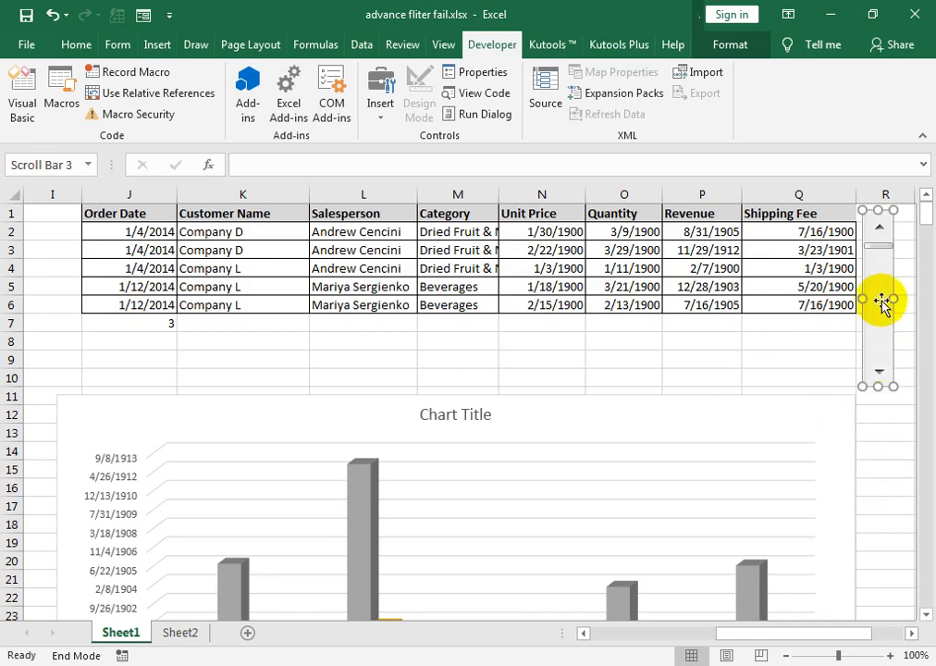
pyautogui.click(867, 265)
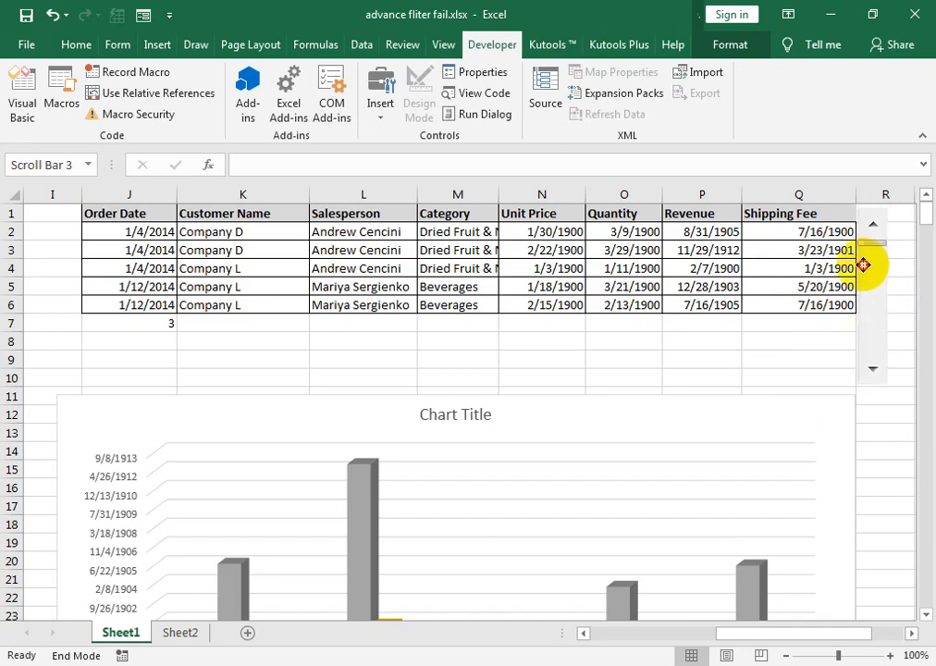
pyautogui.keyDown('ctrl'); pyautogui.click(863, 259); pyautogui.keyUp('ctrl')
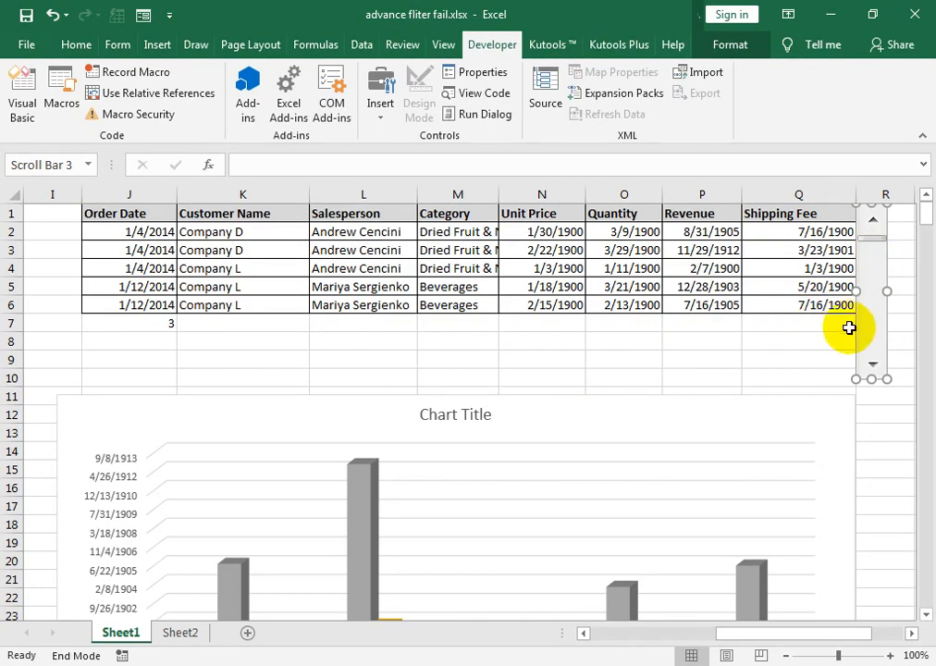
pyautogui.rightClick(869, 360)
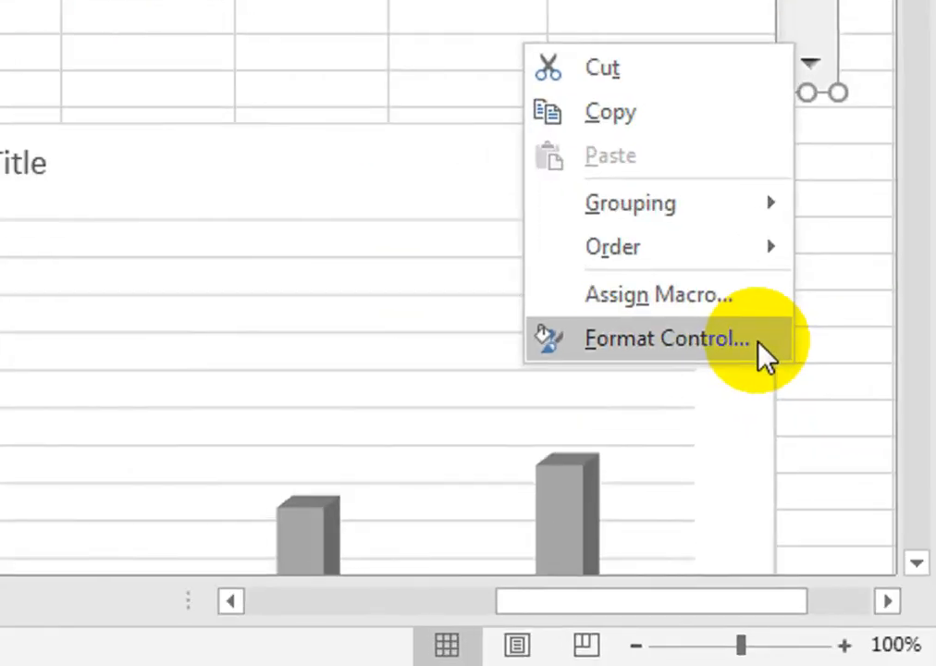
pyautogui.click(759, 348)
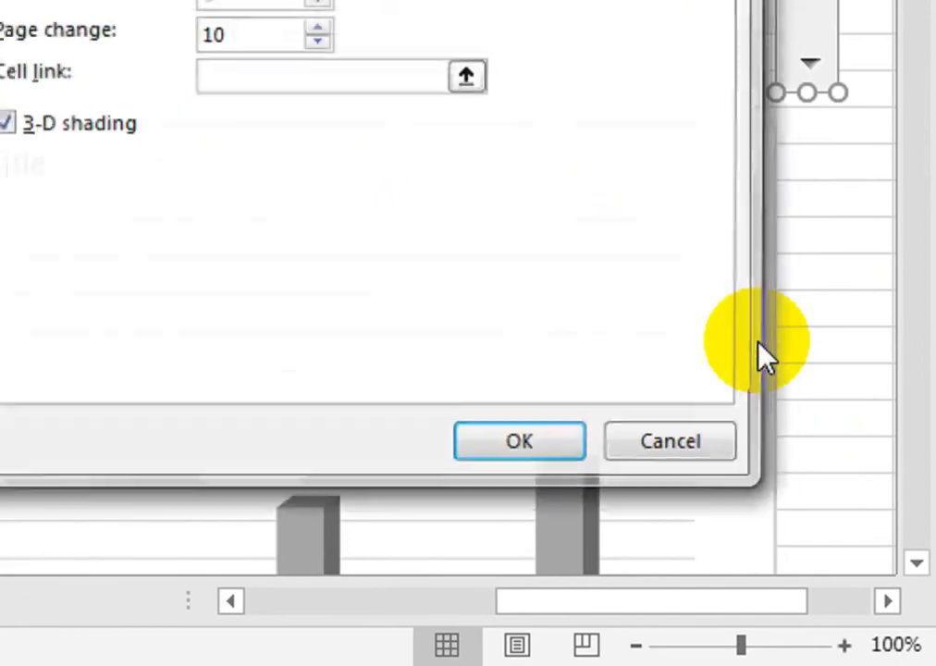
pyautogui.doubleClick(582, 264)
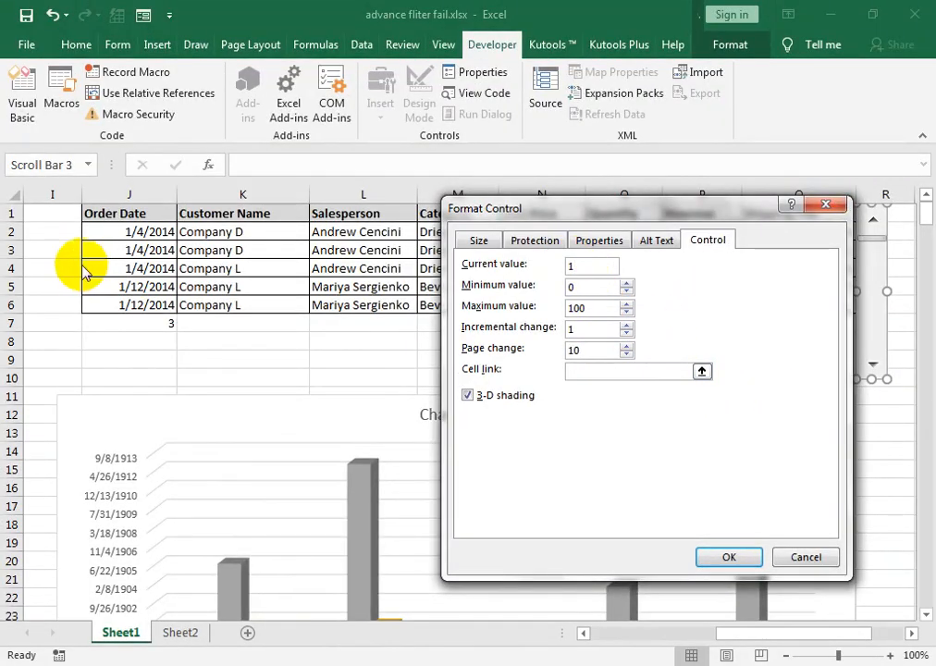
pyautogui.click(570, 289)
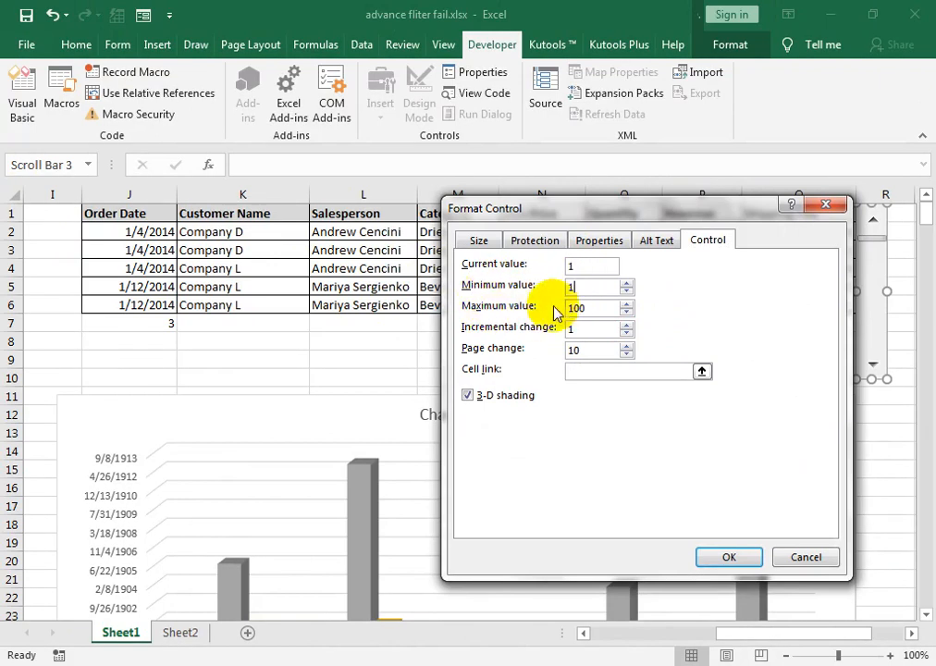
pyautogui.click(784, 558)
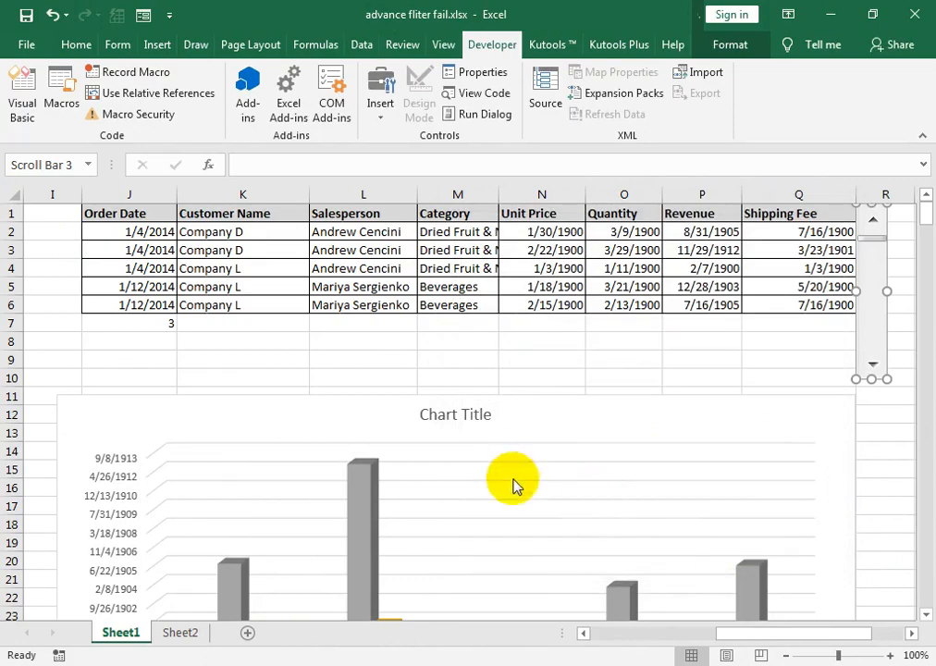
# Examine the source data from its first record down to the last one to find the final row number
pyautogui.moveTo(380, 347); pyautogui.dragTo(25, 330)
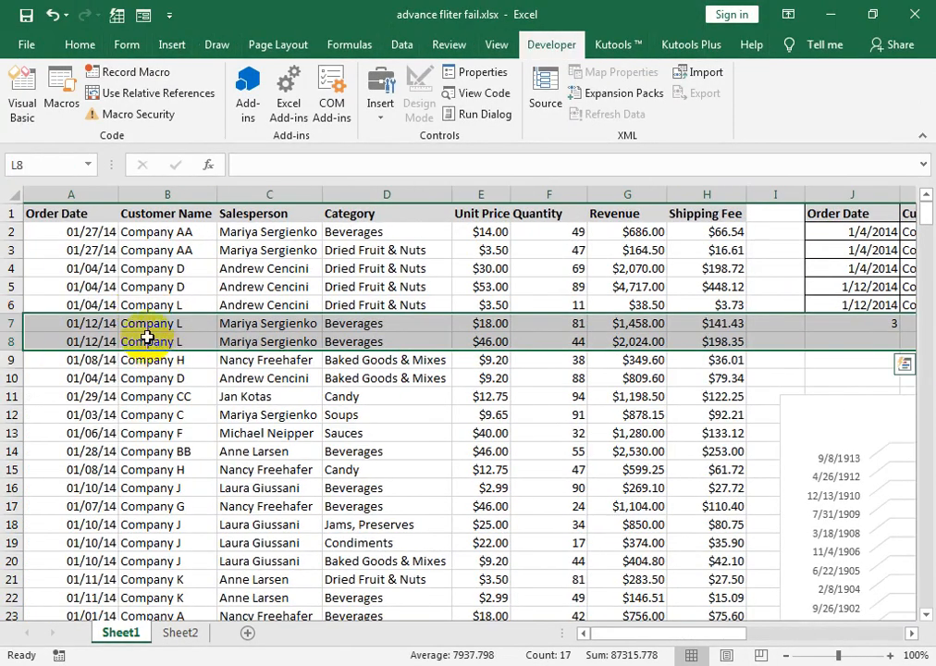
pyautogui.click(92, 232)
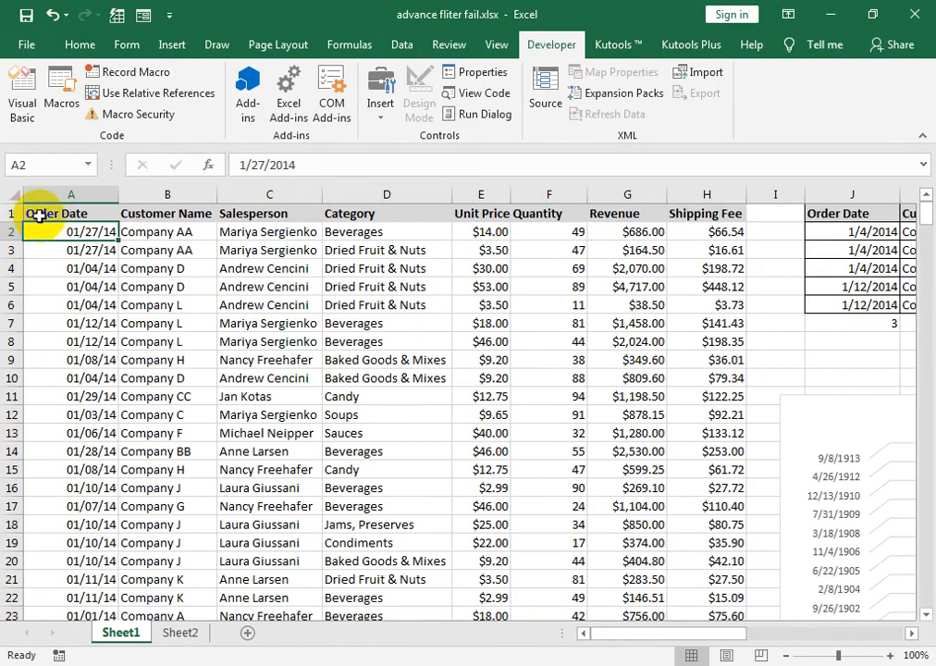
pyautogui.scroll(-20, 78, 355)
pyautogui.scroll(-20, 80, 358)
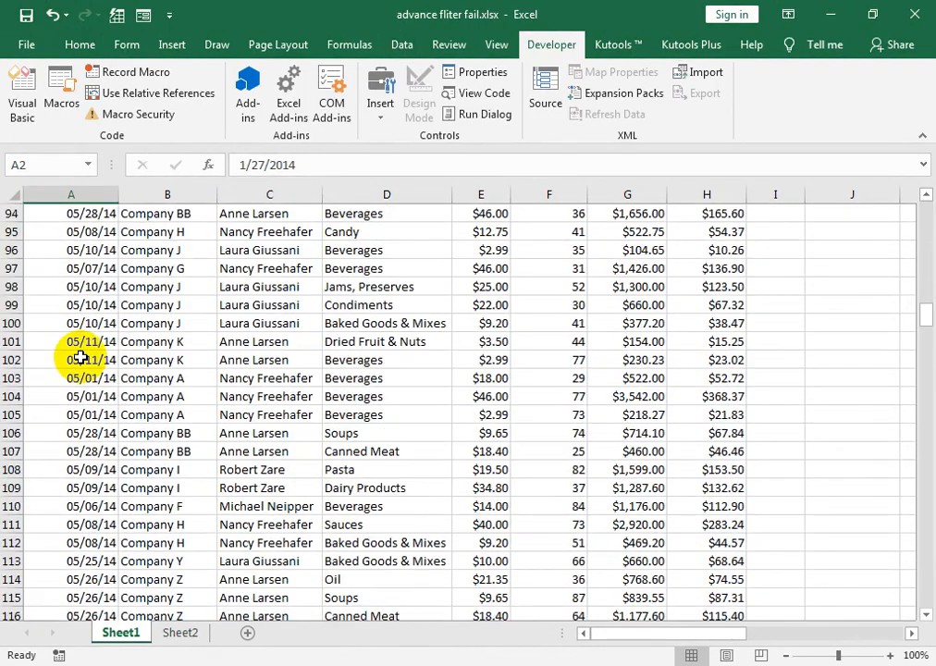
pyautogui.scroll(-20, 71, 508)
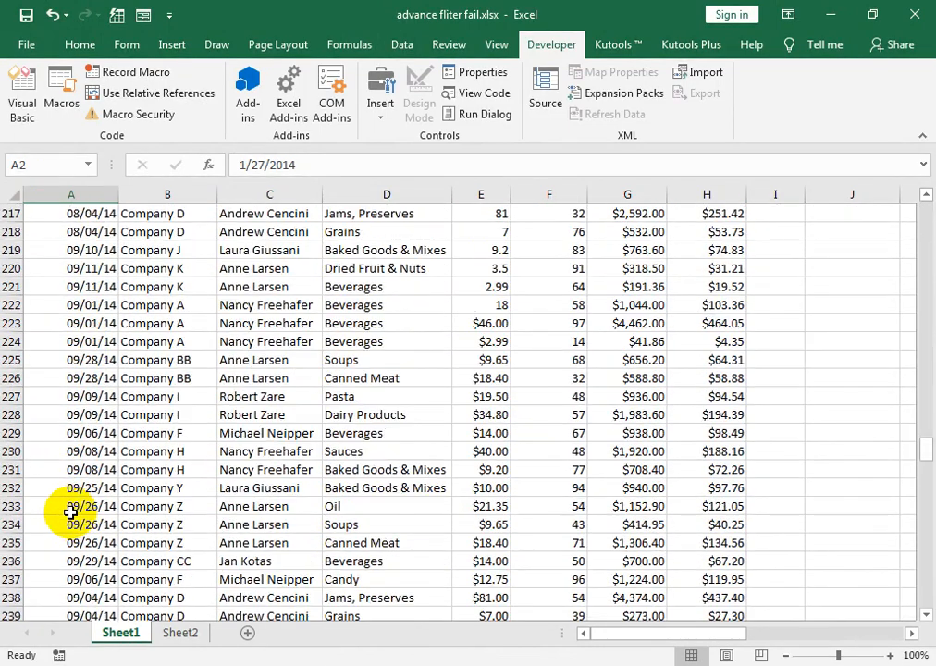
pyautogui.scroll(-16, 70, 513)
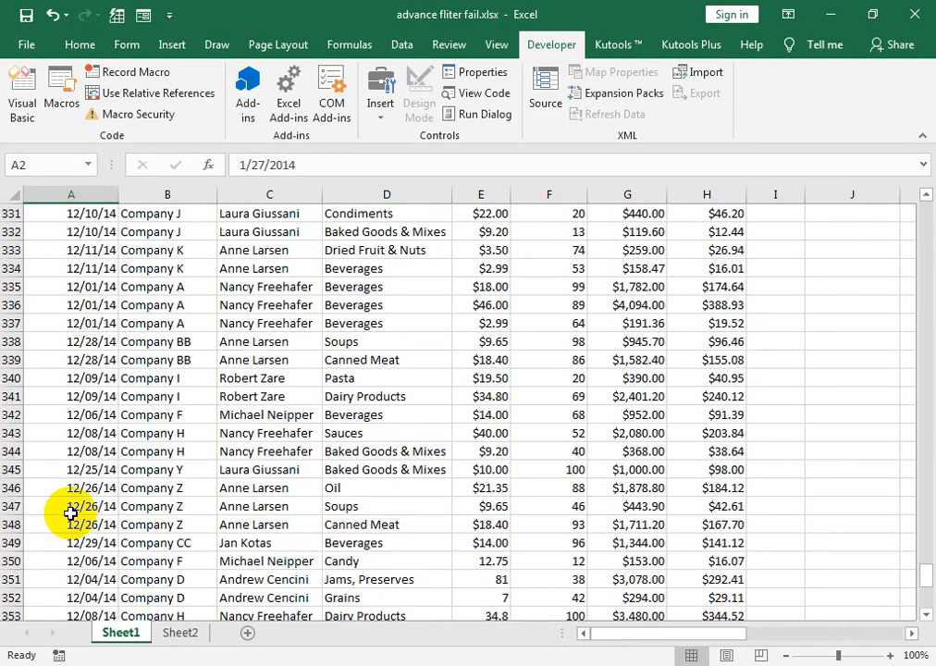
pyautogui.scroll(3, 92, 469)
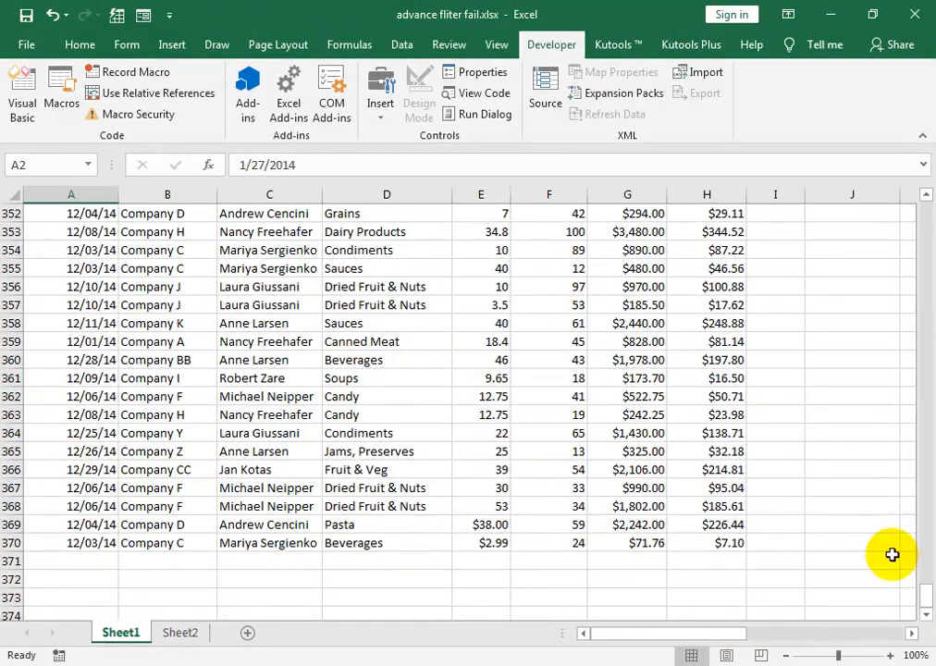
# Set the new scroll bar's control values to minimum 1, maximum 365, incremental change 1 and page change 10
pyautogui.moveTo(923, 600); pyautogui.dragTo(925, 185)
pyautogui.moveTo(735, 634); pyautogui.dragTo(863, 602)
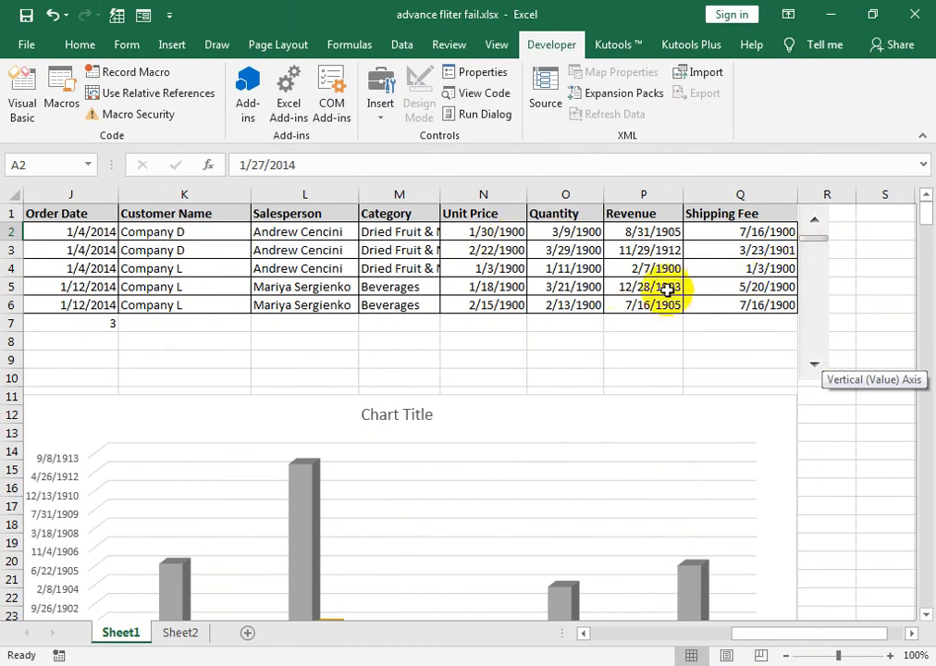
pyautogui.rightClick(810, 296)
pyautogui.click(740, 439)
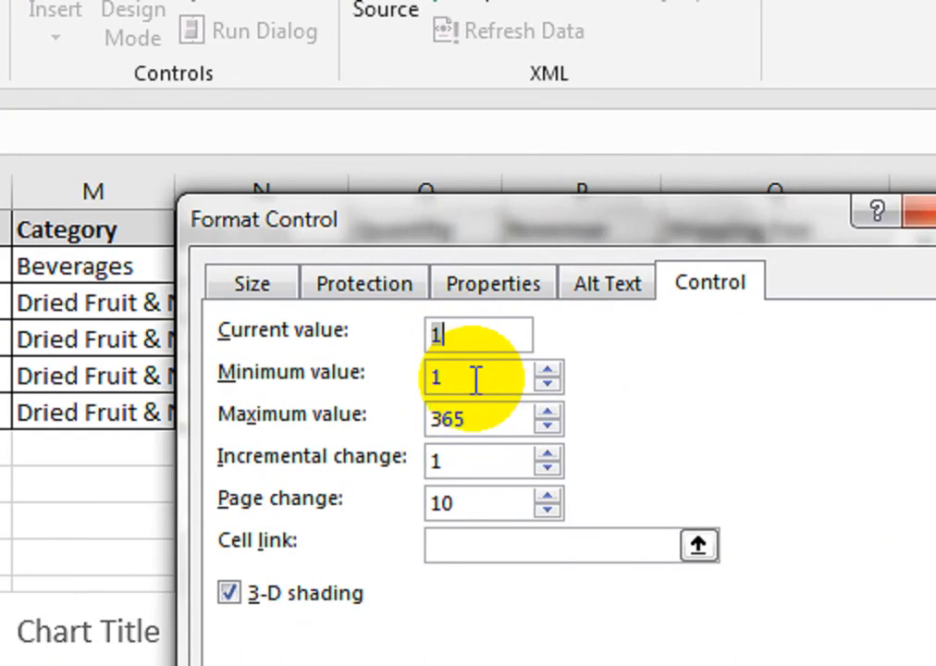
pyautogui.click(490, 420)
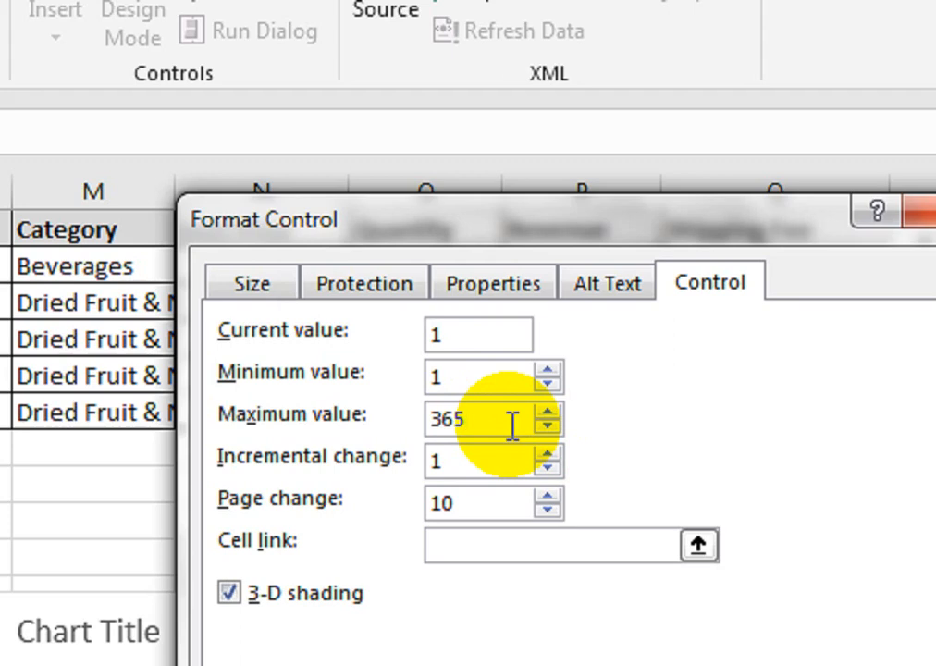
pyautogui.doubleClick(511, 426)
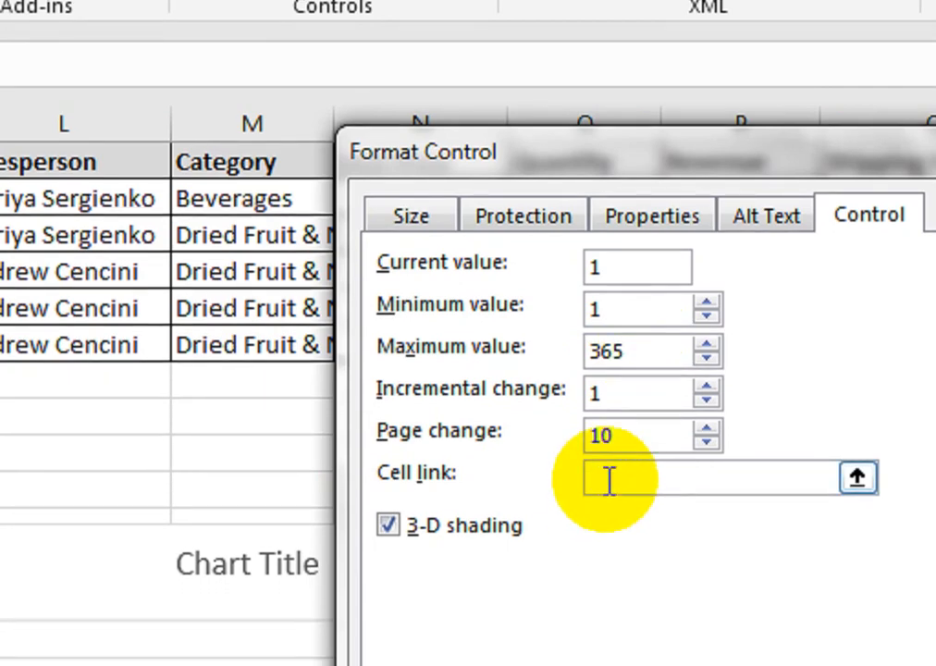
# Link the scroll bar to cell $J$7, apply the control settings, and deselect the scroll bar
pyautogui.click(610, 480)
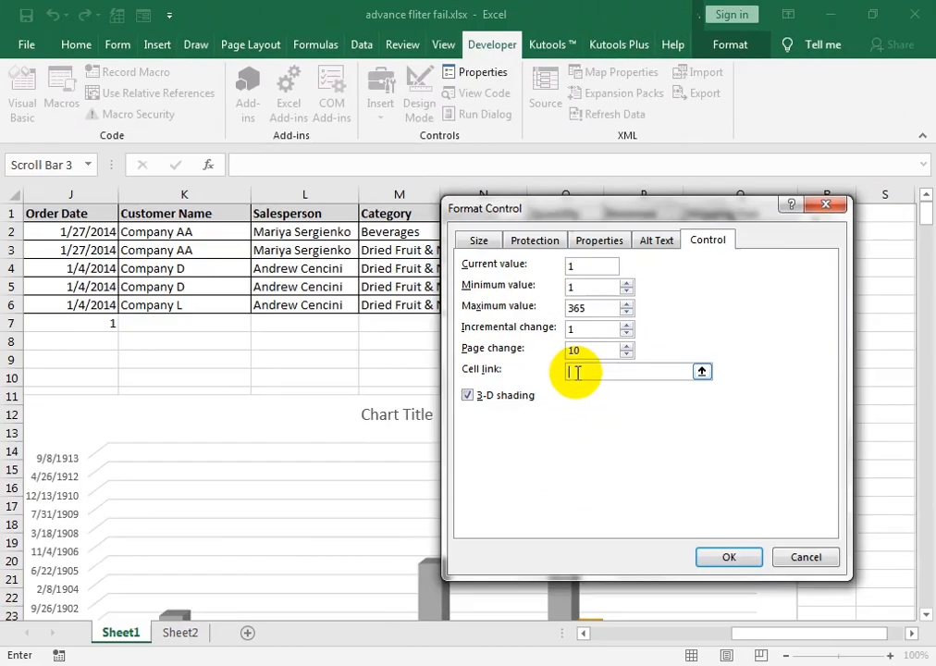
pyautogui.click(105, 323)
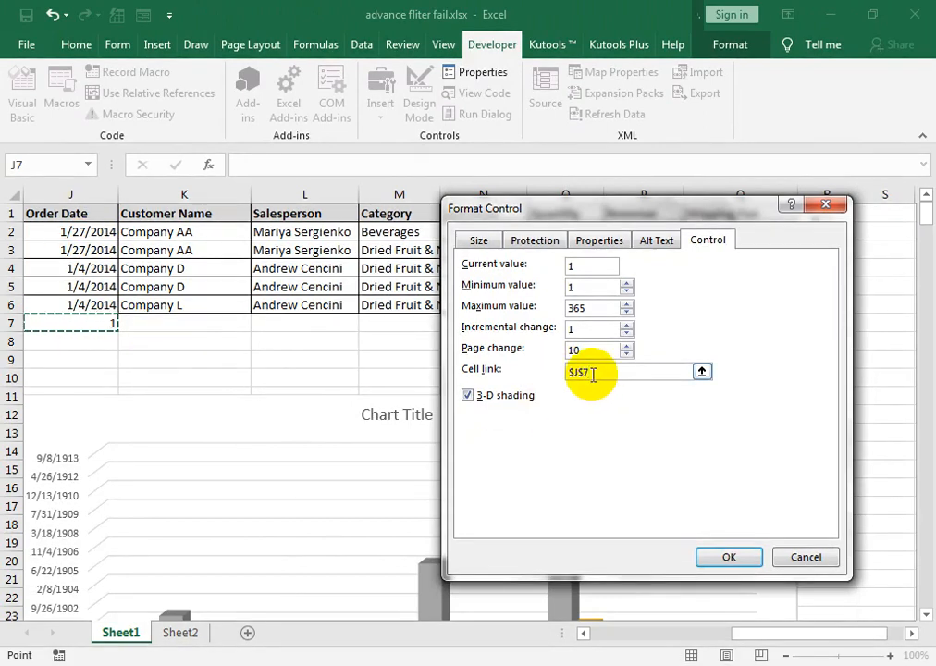
pyautogui.click(727, 559)
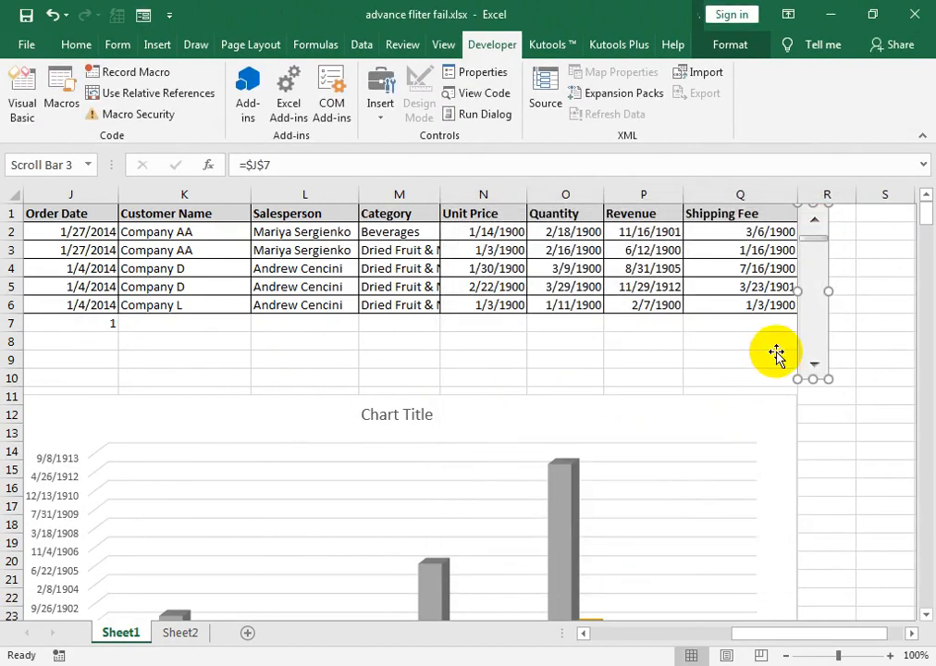
pyautogui.rightClick(811, 350)
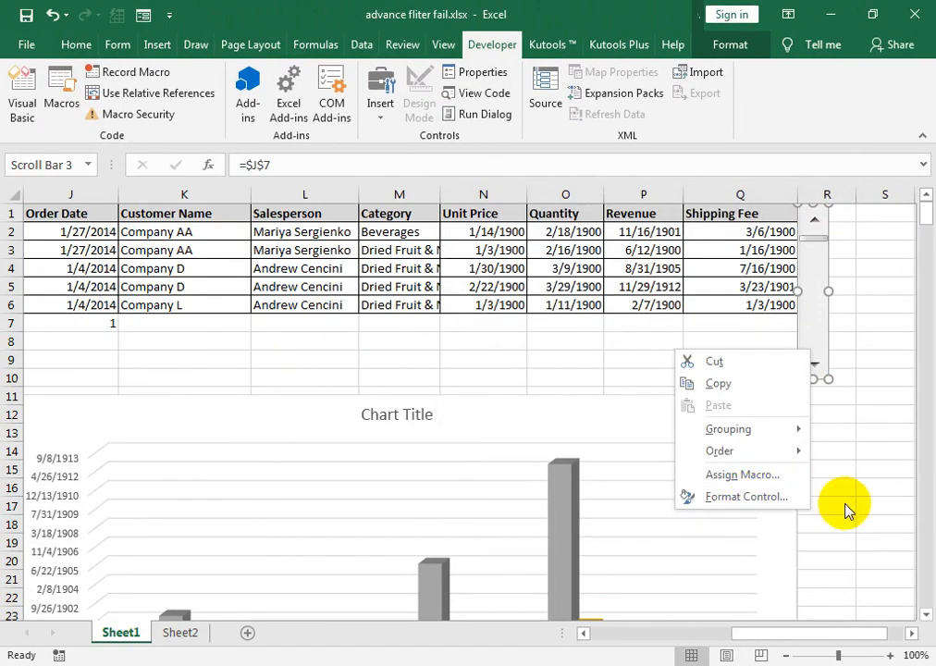
pyautogui.press('Escape')
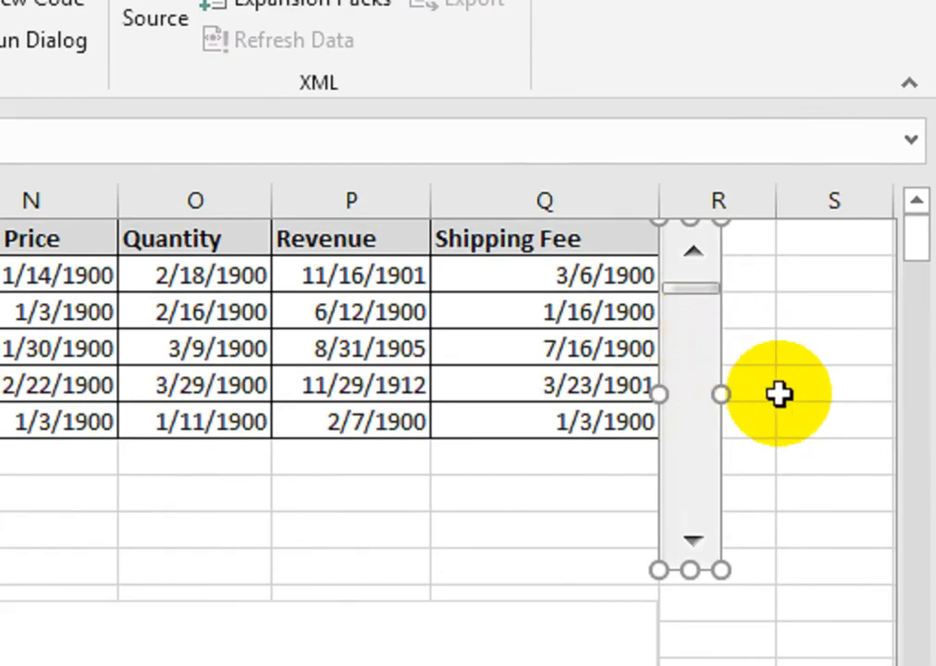
pyautogui.click(856, 292)
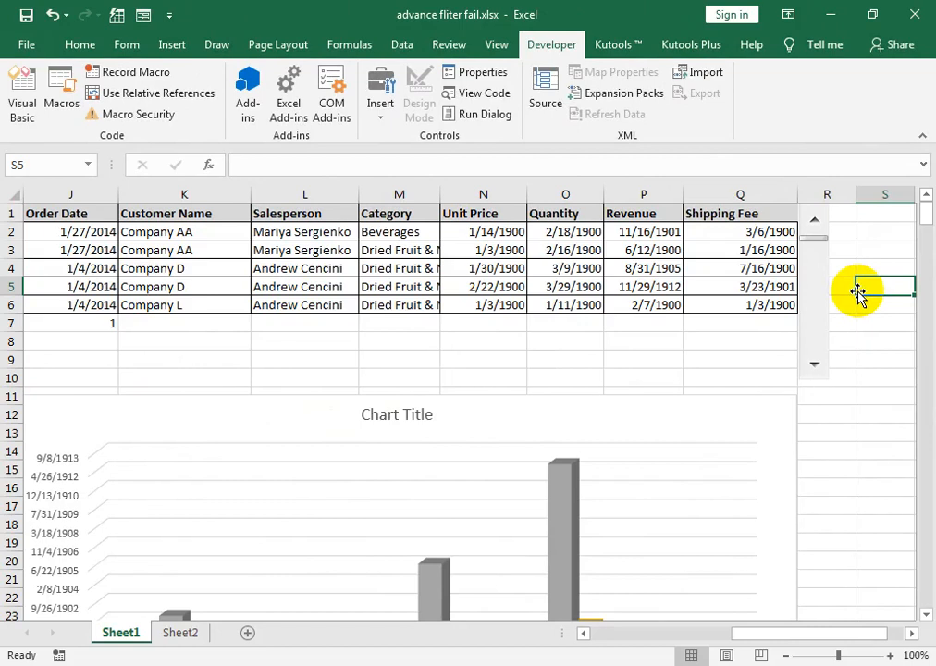
# Advance the table scroll bar by one page and five single increments to position 16, and inspect the table and chart together
pyautogui.click(704, 346)
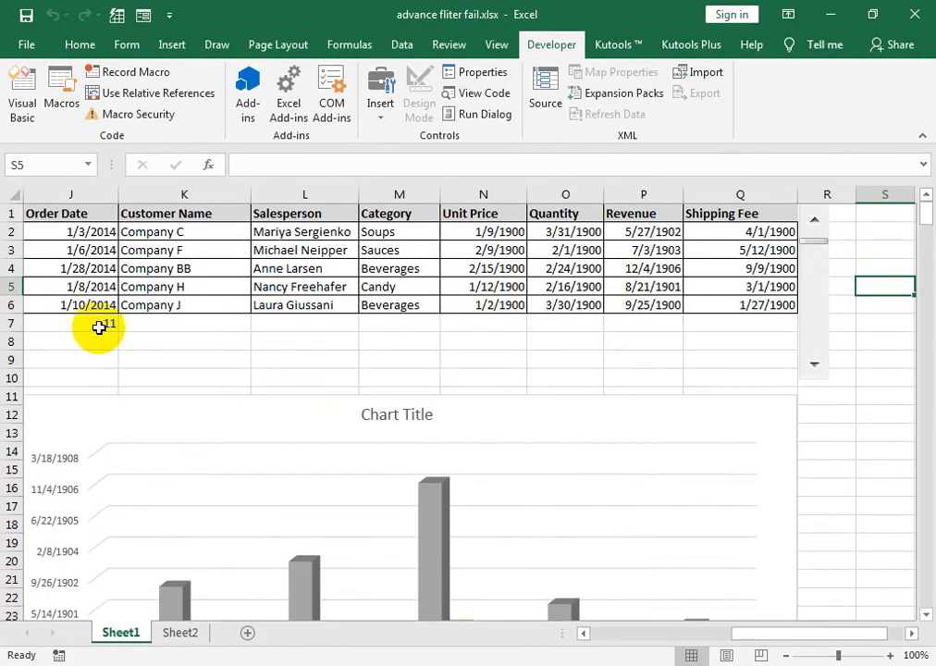
pyautogui.click(820, 377)
pyautogui.click(820, 378)
pyautogui.click(820, 377)
pyautogui.click(819, 377)
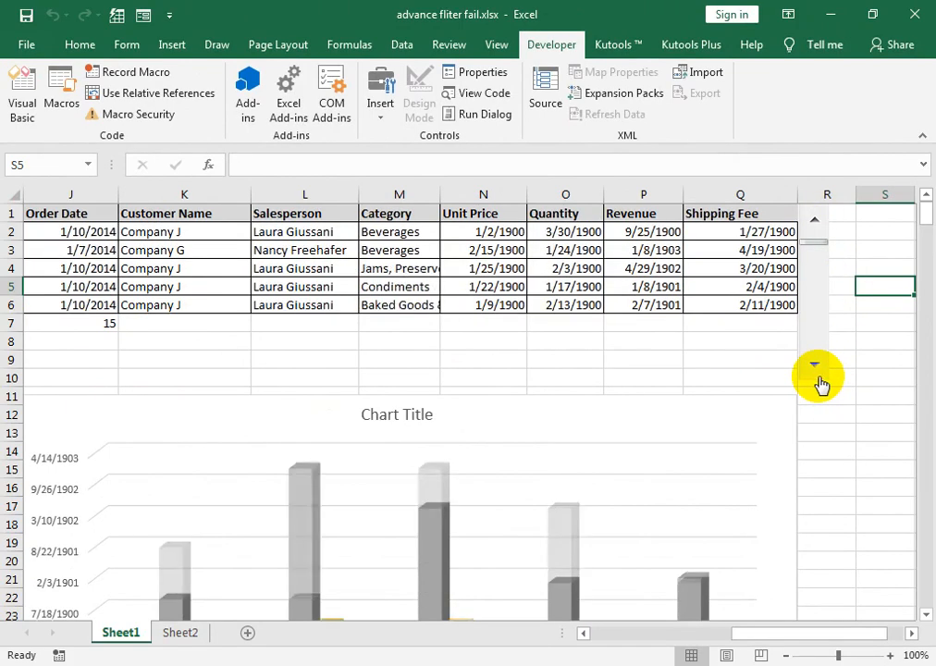
pyautogui.click(820, 377)
pyautogui.scroll(-1, 652, 518)
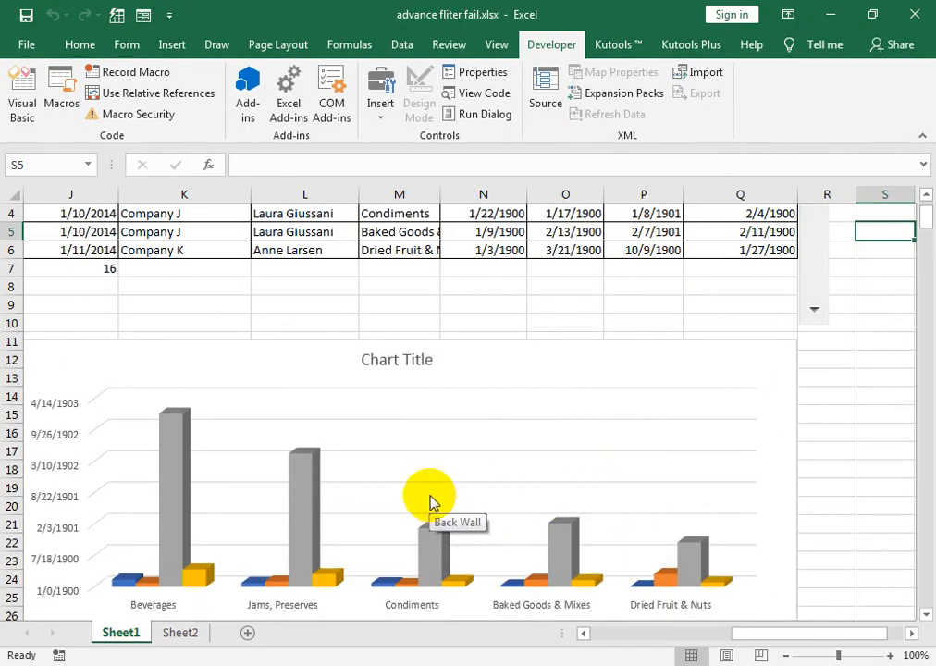
pyautogui.click(829, 655)
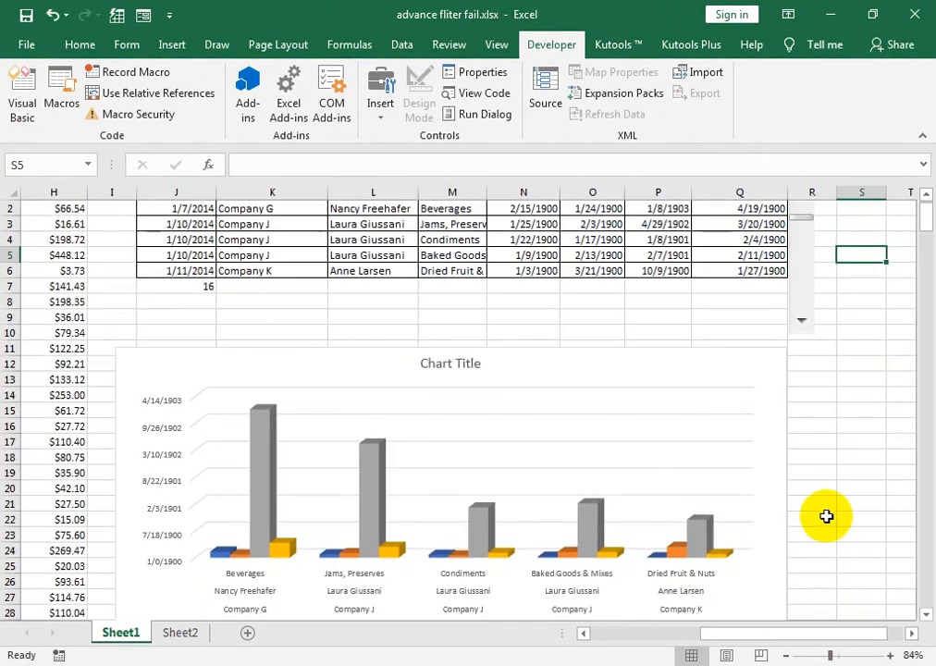
pyautogui.scroll(1, 826, 516)
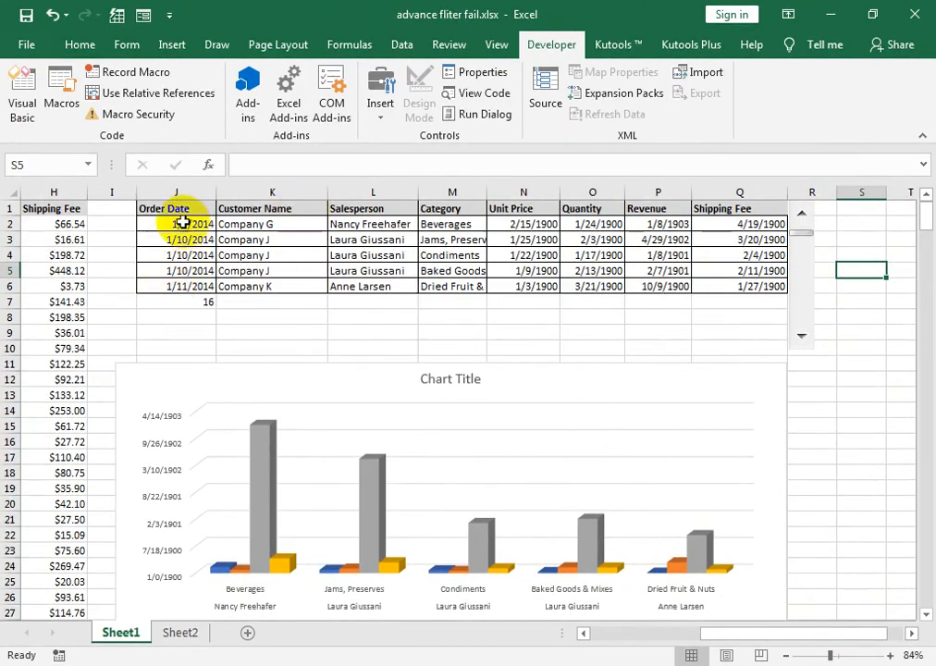
# Try a 3-D 100% stacked column chart of J1:Q6, enlarged over the existing chart, and delete it
pyautogui.moveTo(178, 209); pyautogui.dragTo(712, 289)
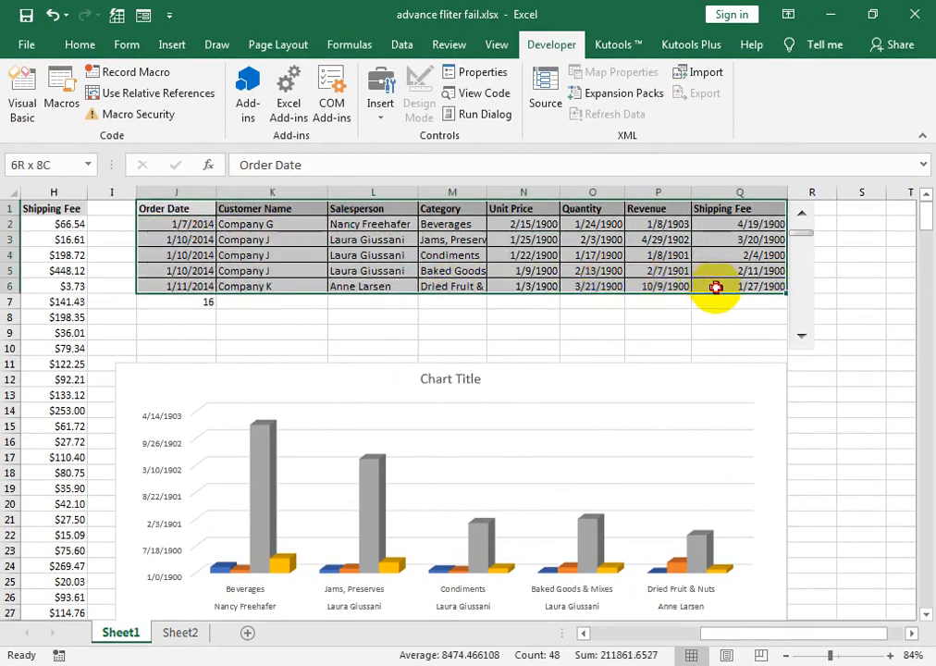
pyautogui.click(712, 288)
pyautogui.moveTo(177, 209); pyautogui.dragTo(732, 290)
pyautogui.click(127, 44)
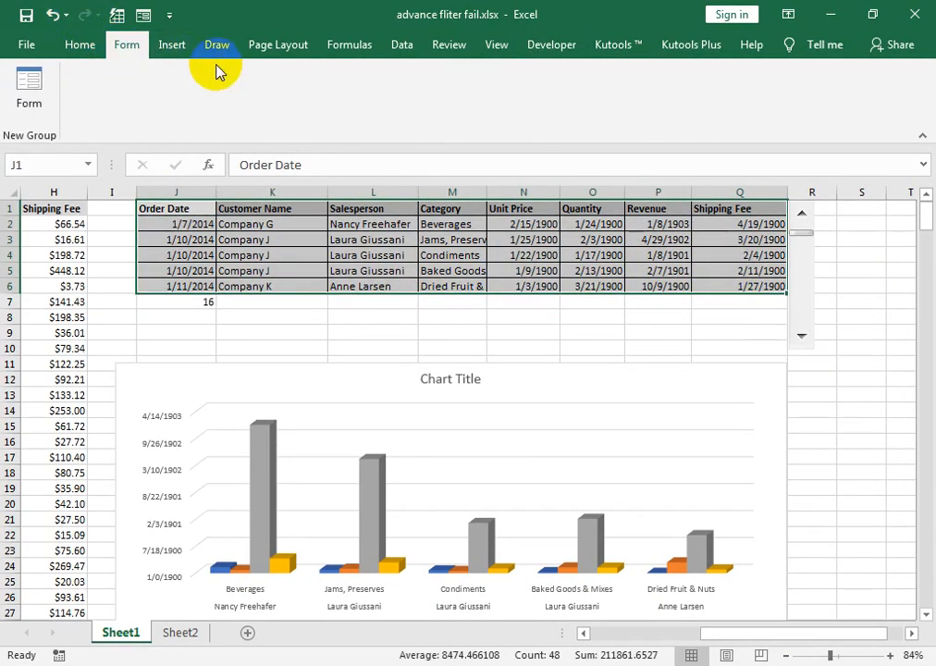
pyautogui.click(172, 44)
pyautogui.click(239, 73)
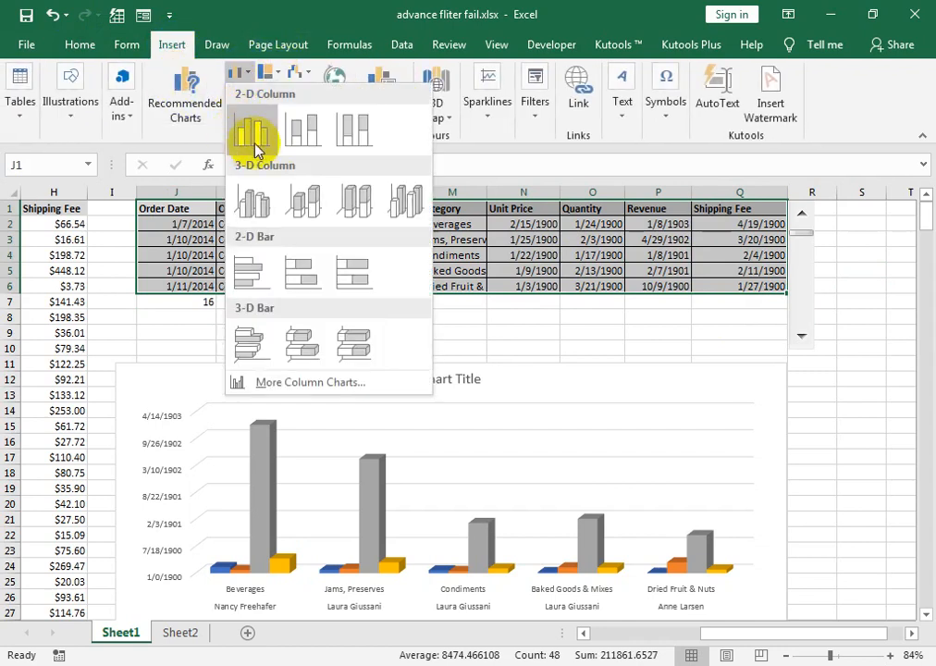
pyautogui.click(355, 202)
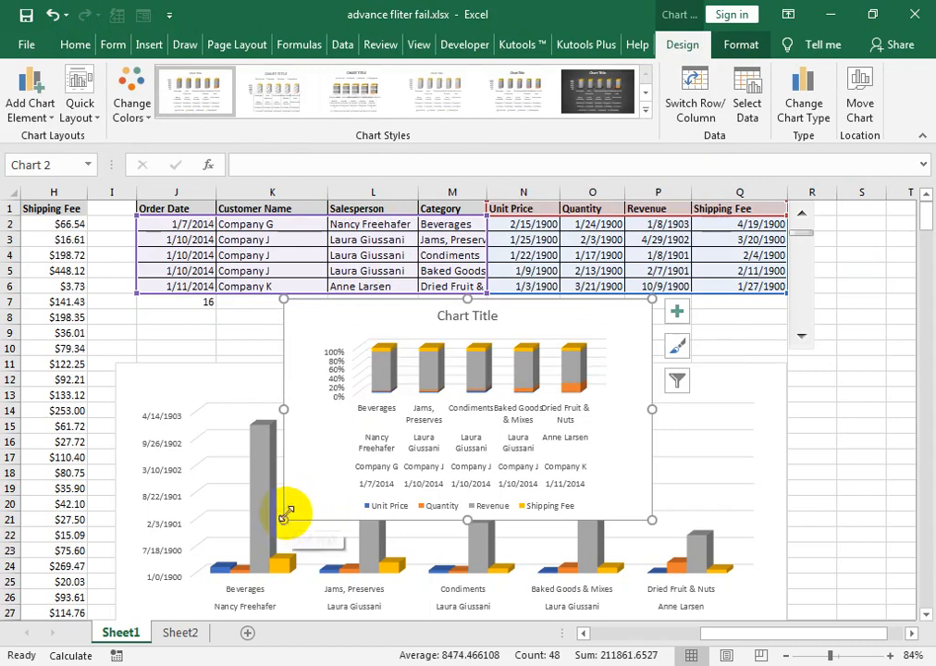
pyautogui.moveTo(285, 518); pyautogui.dragTo(113, 605)
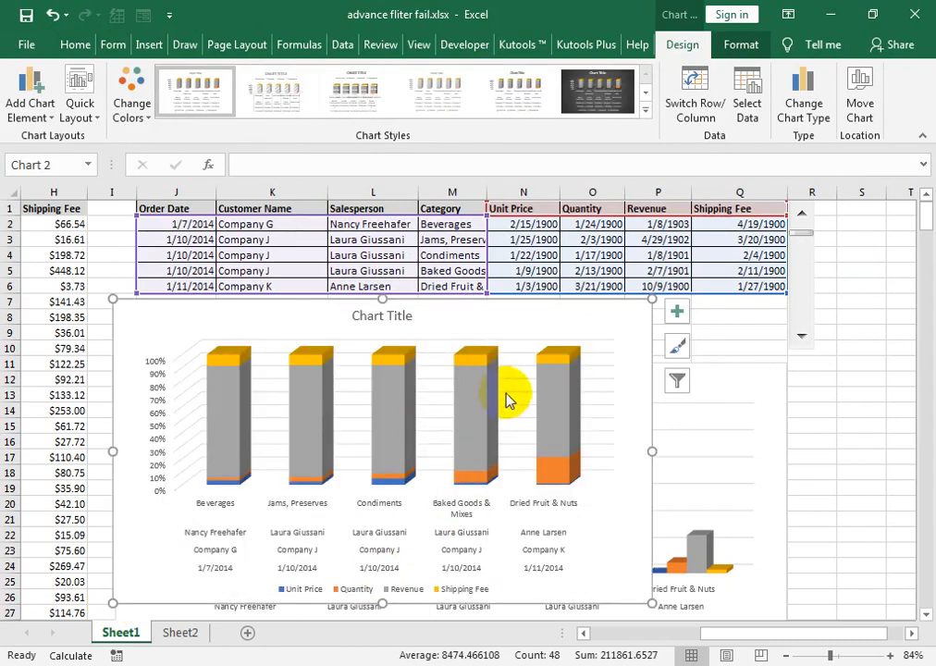
pyautogui.moveTo(389, 472)
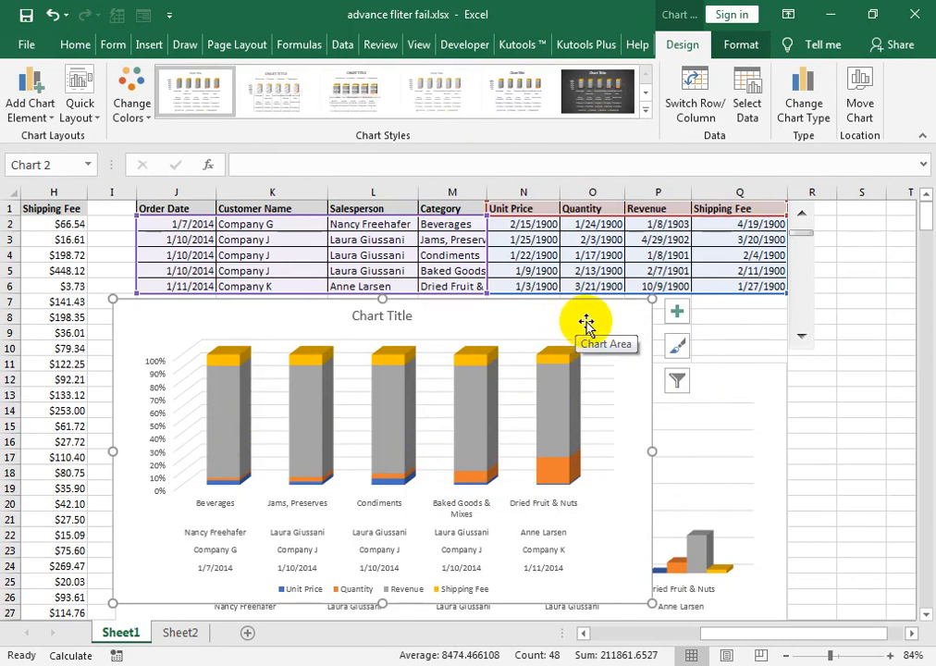
pyautogui.press('Delete')
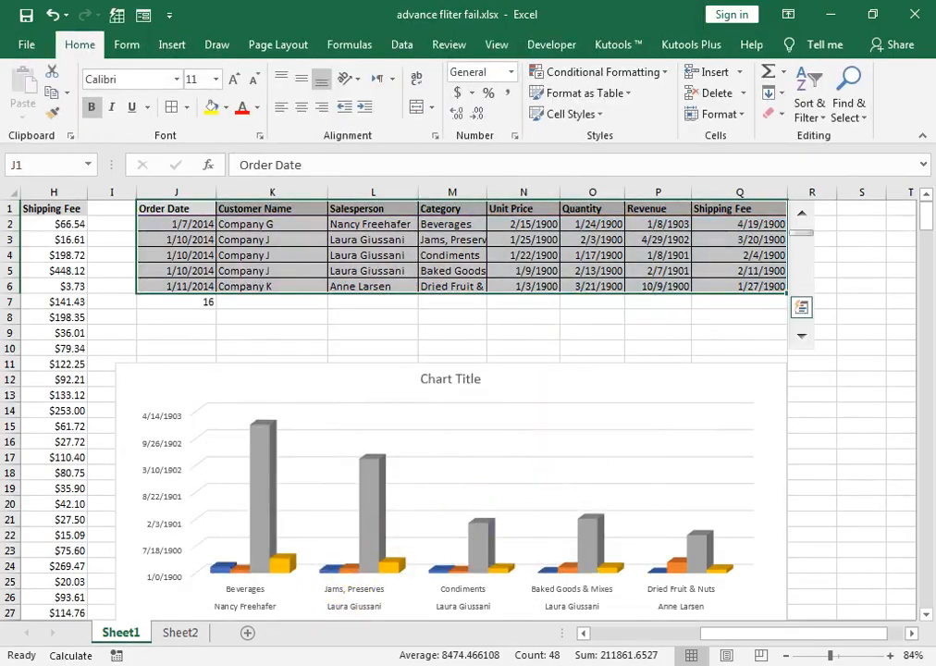
# Switch to the browser window with the YouTube channel's videos page
pyautogui.moveTo(241, 657)
pyautogui.click(355, 597)
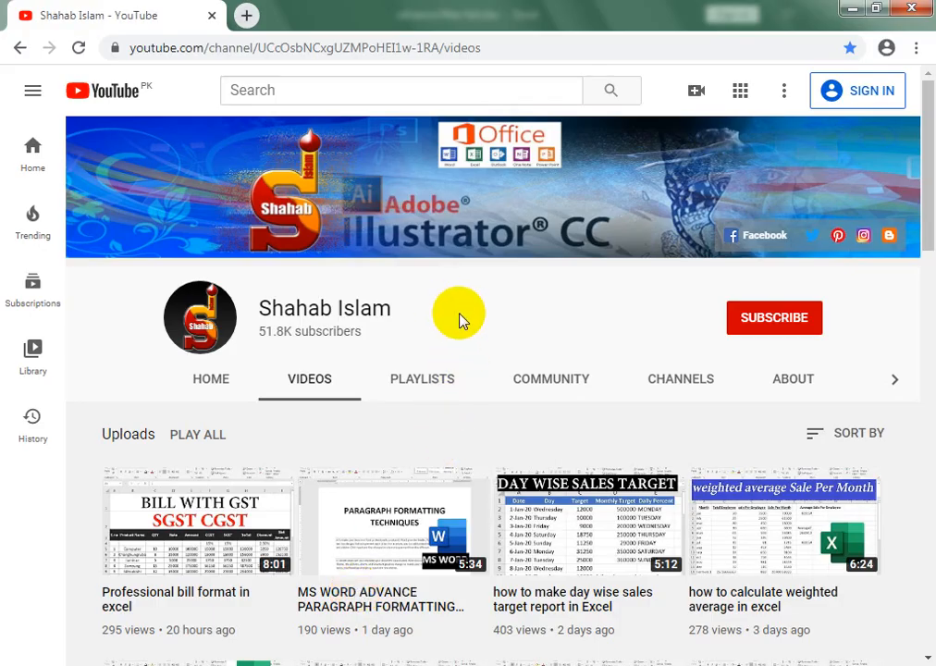